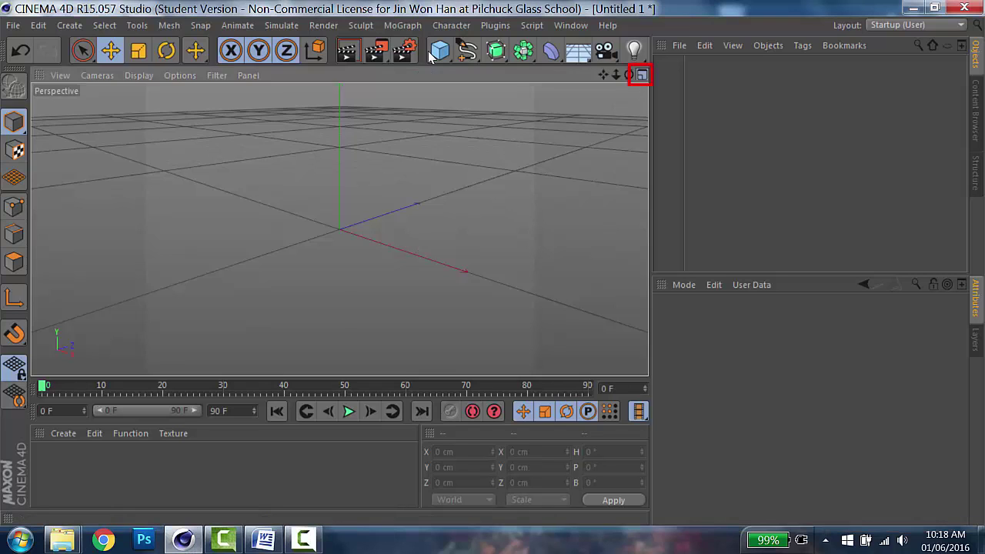
Split the viewport into four views and bring up the primitive objects palette
click(642, 74)
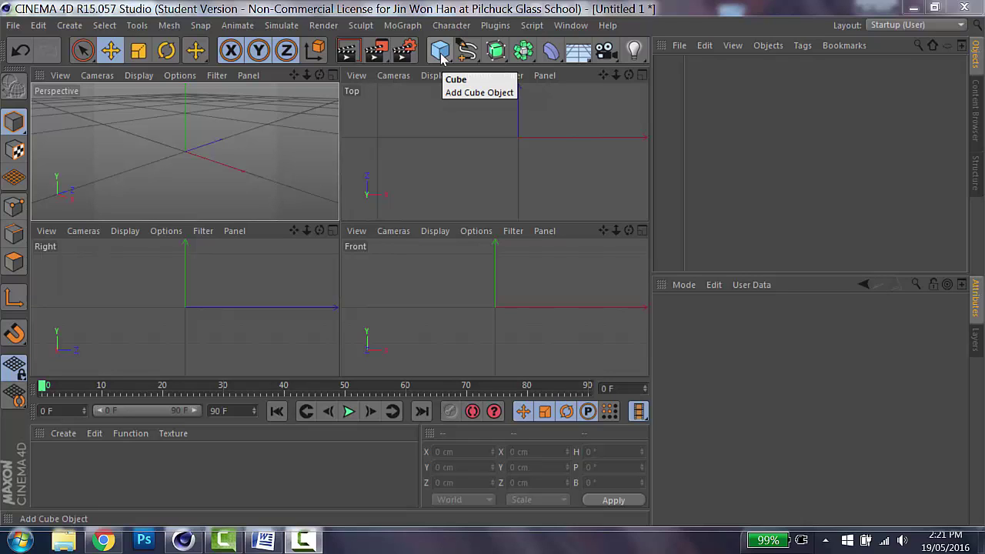
click(440, 52)
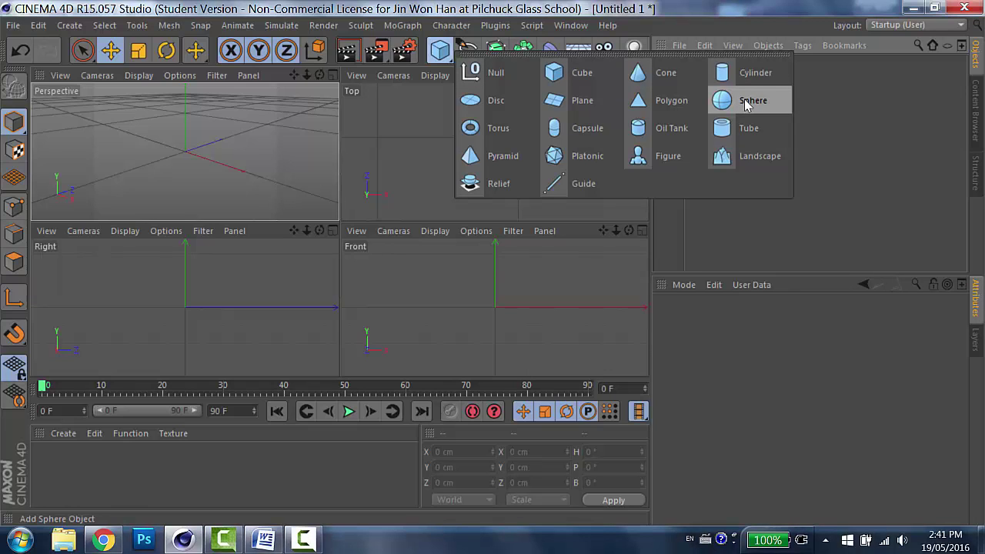
Add a default 200 cm cube, inspect it in the maximised Perspective view, then restore four views
click(585, 78)
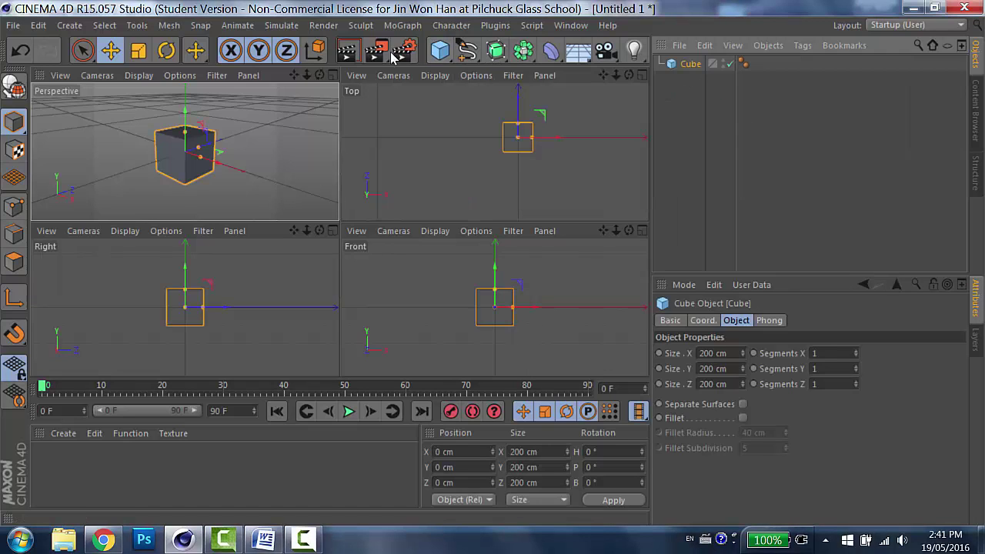
click(332, 75)
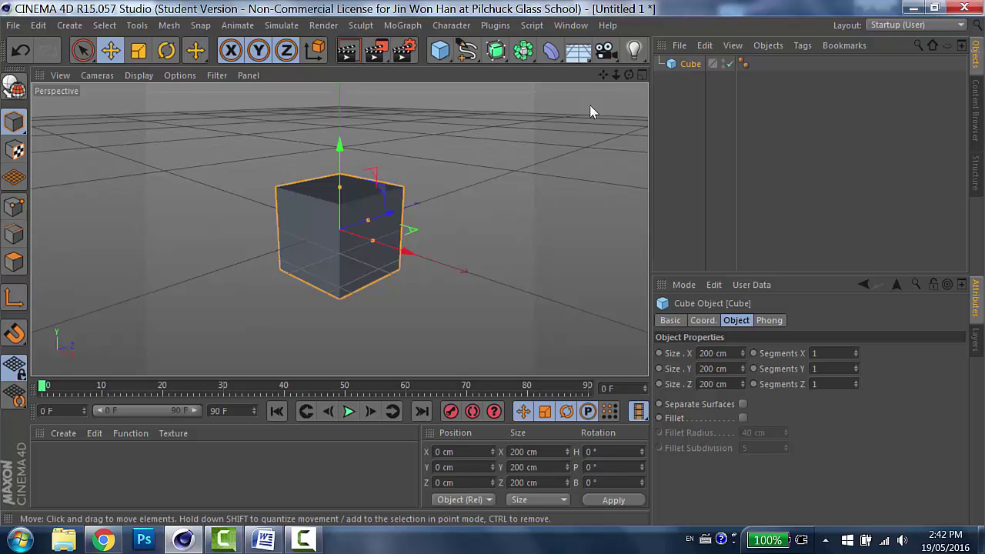
click(641, 75)
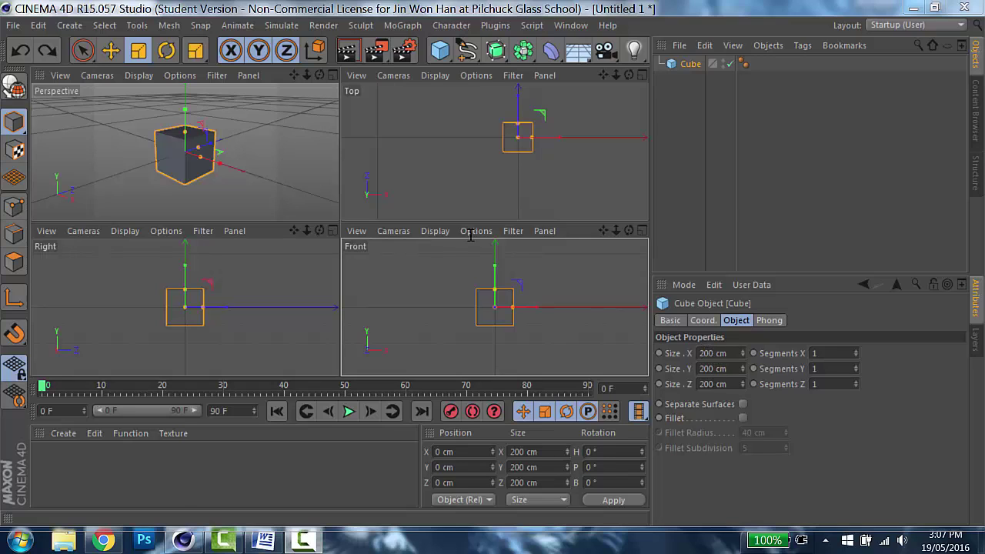
Resize the cube to 400 cm on X, Y and Z and render the maximised Perspective view
click(704, 354)
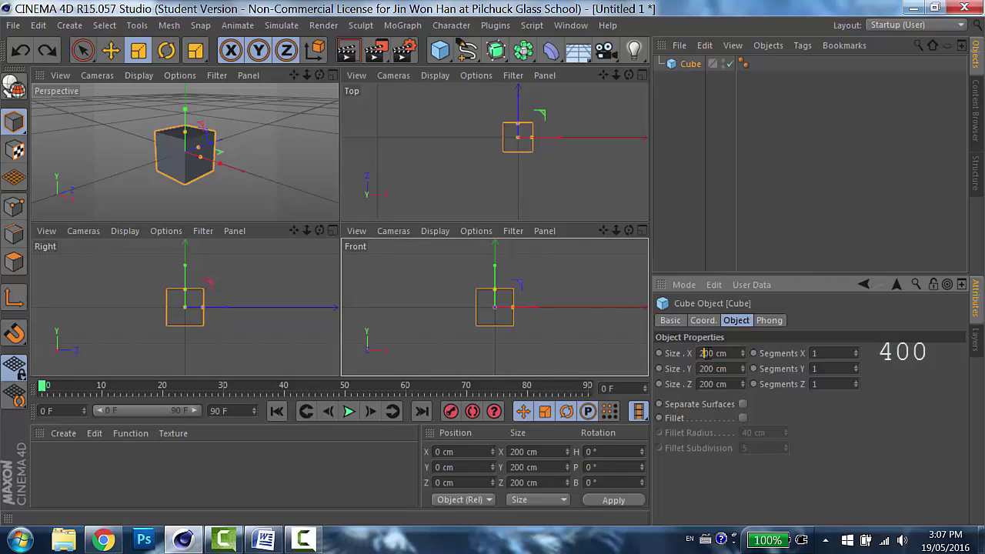
key(BackSpace)
text(4)
click(703, 368)
key(BackSpace)
text(4)
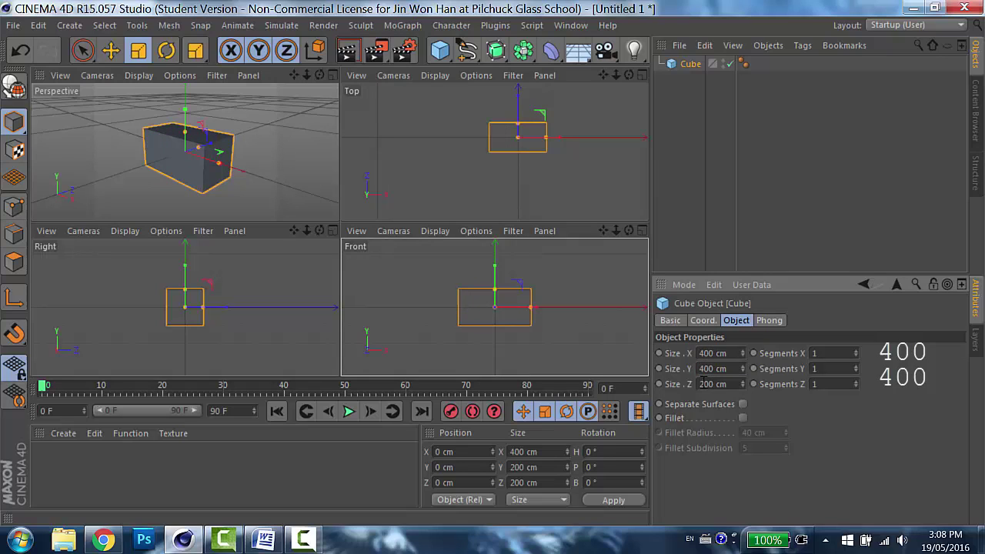
click(702, 384)
key(BackSpace)
text(4)
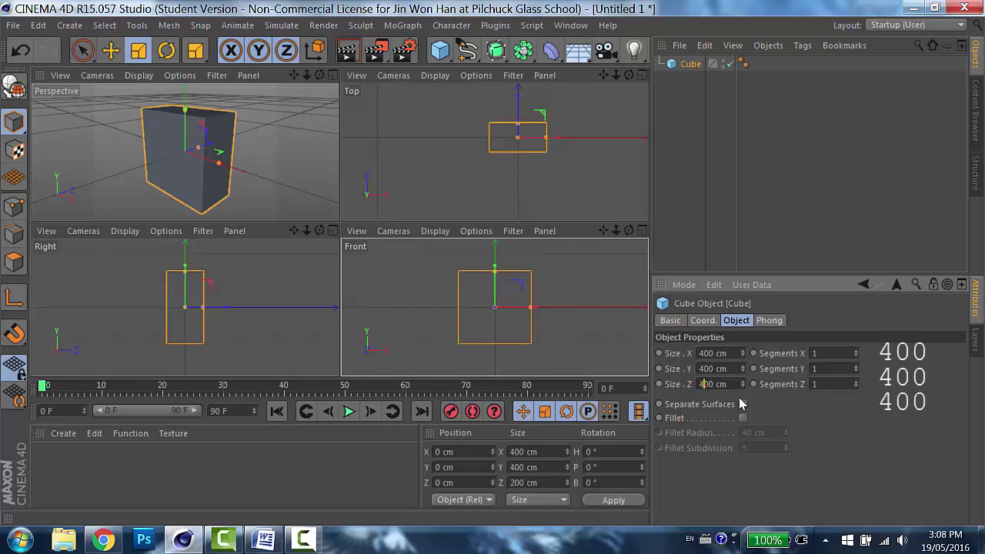
click(797, 403)
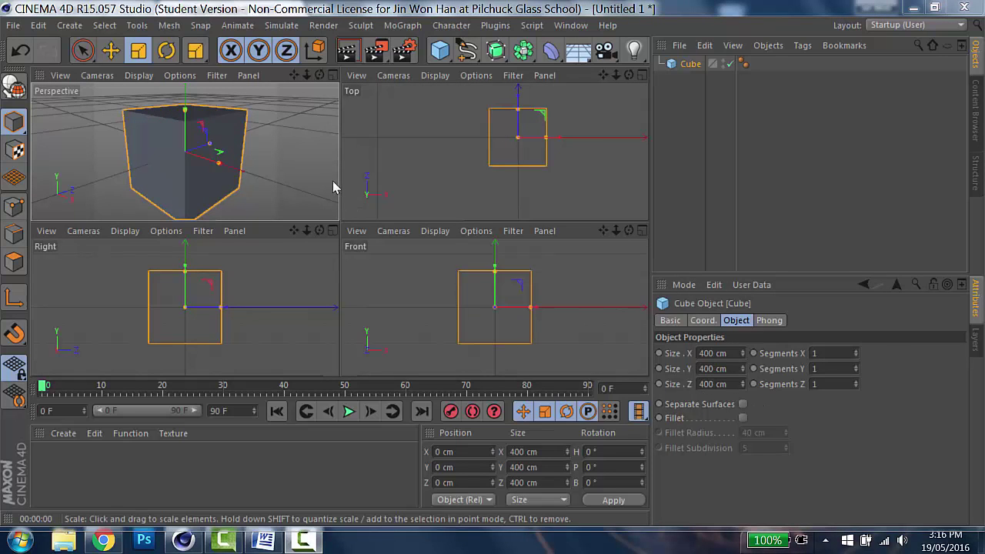
click(332, 75)
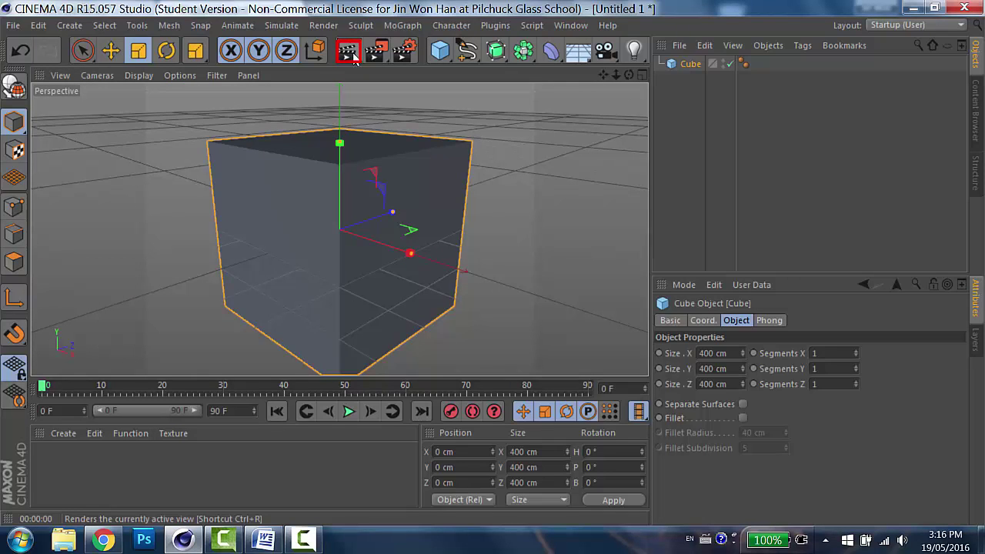
click(350, 54)
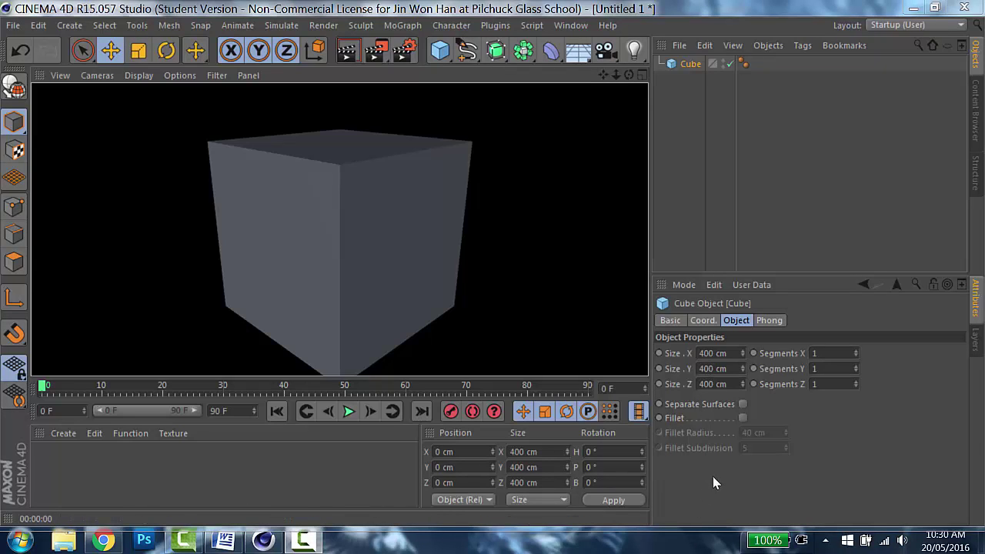
Add two omni lights, Light and Light.1, render to check lighting, then select Light
click(633, 59)
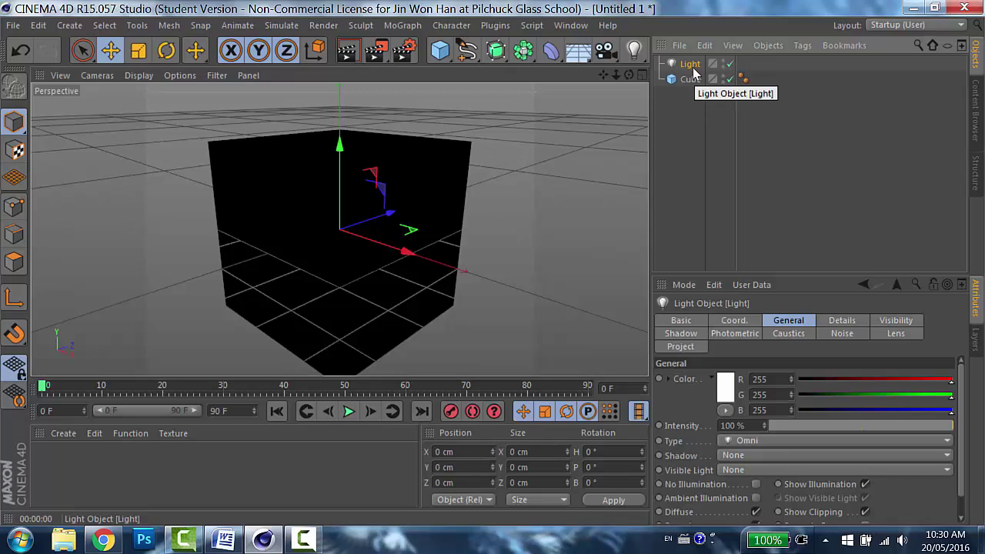
click(633, 51)
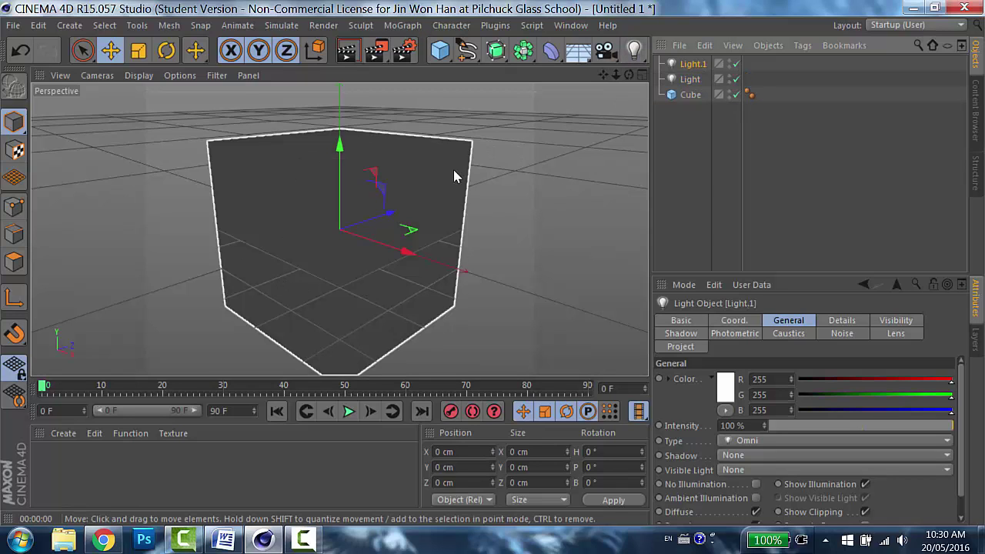
click(349, 51)
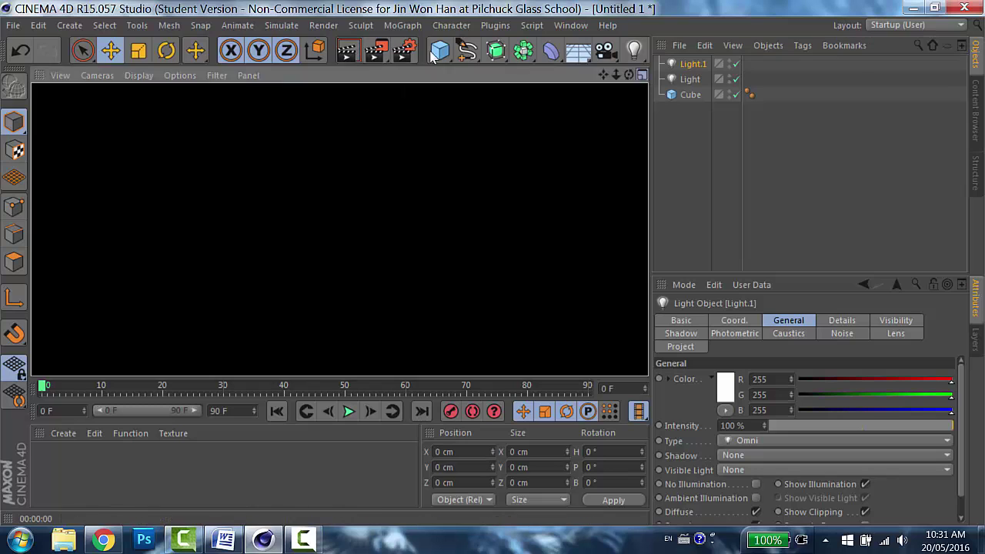
key(F5)
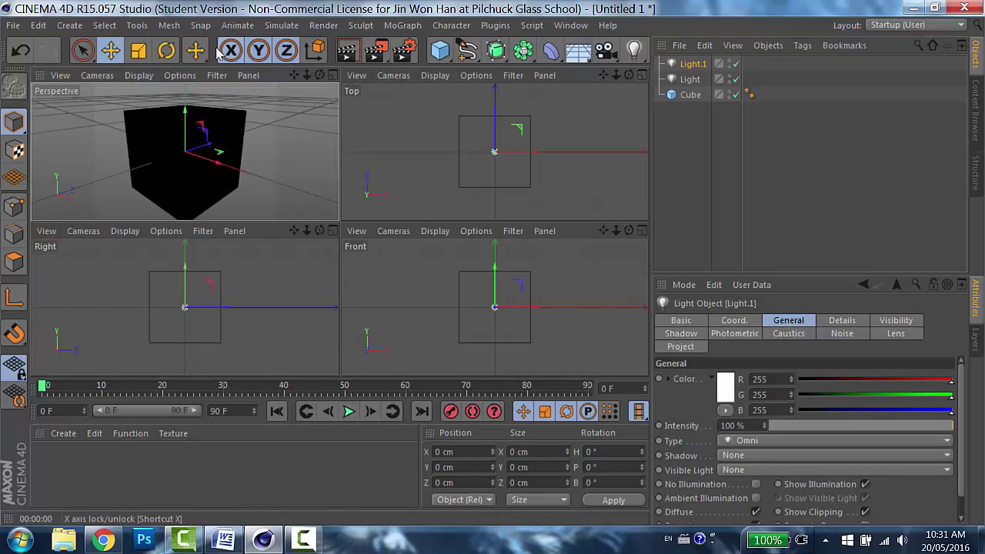
key(F1)
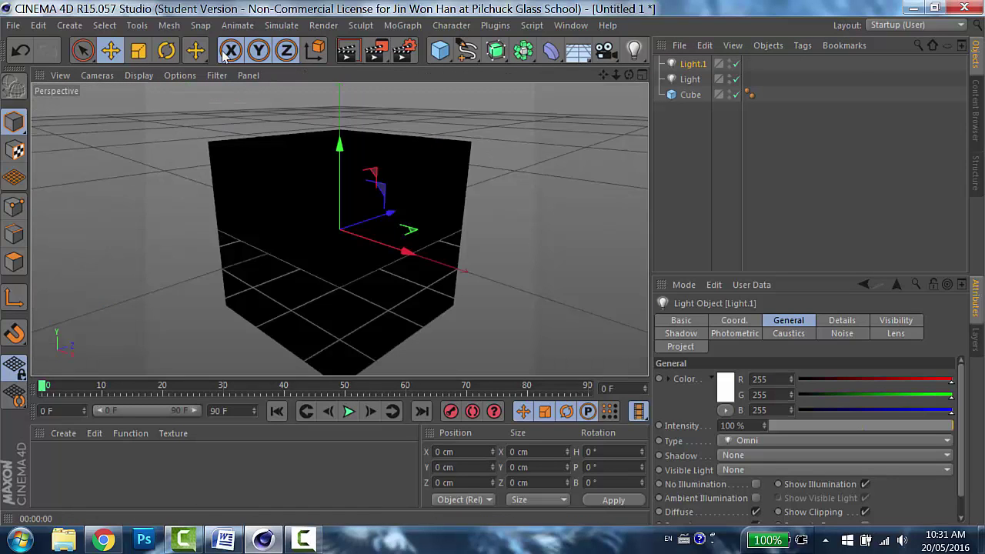
click(690, 79)
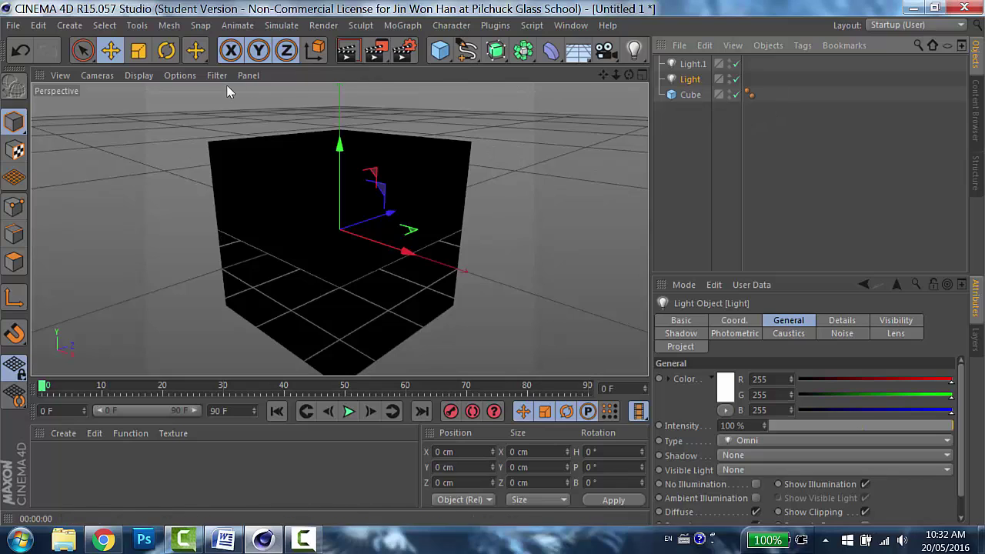
Move the first light right along X and raise it along Y
click(111, 52)
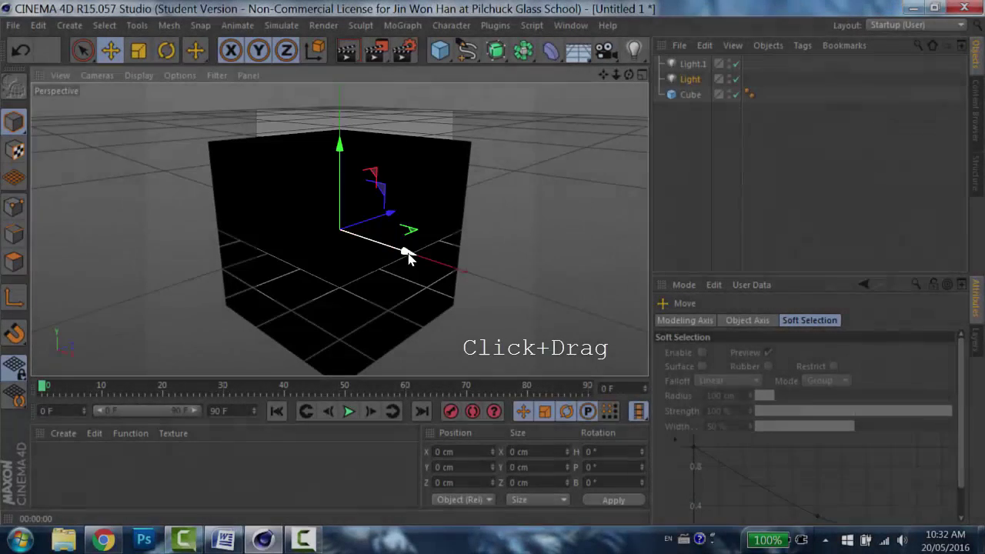
drag(407, 258, 613, 327)
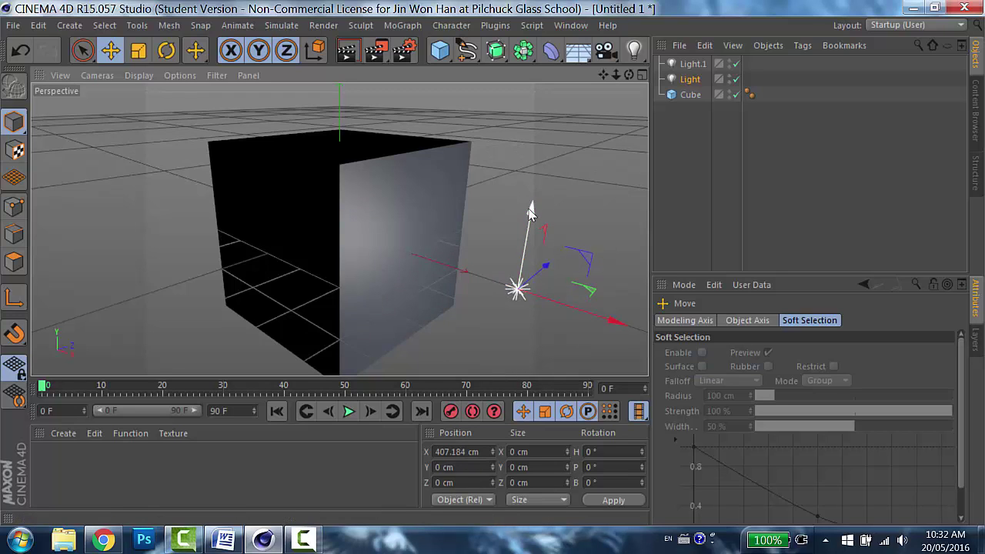
drag(531, 205, 552, 101)
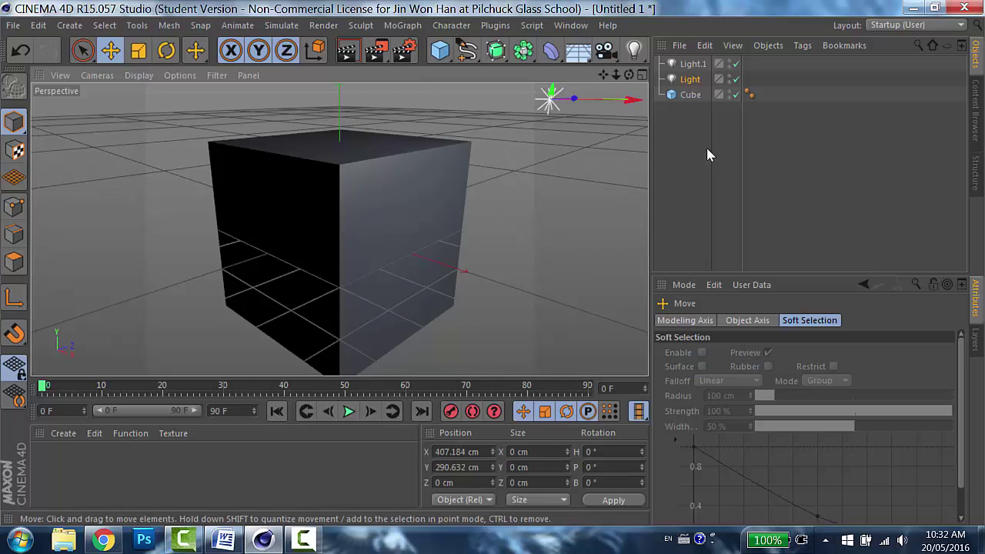
Move Light.1 along Z to -519 cm and raise it to about 269 cm
click(692, 65)
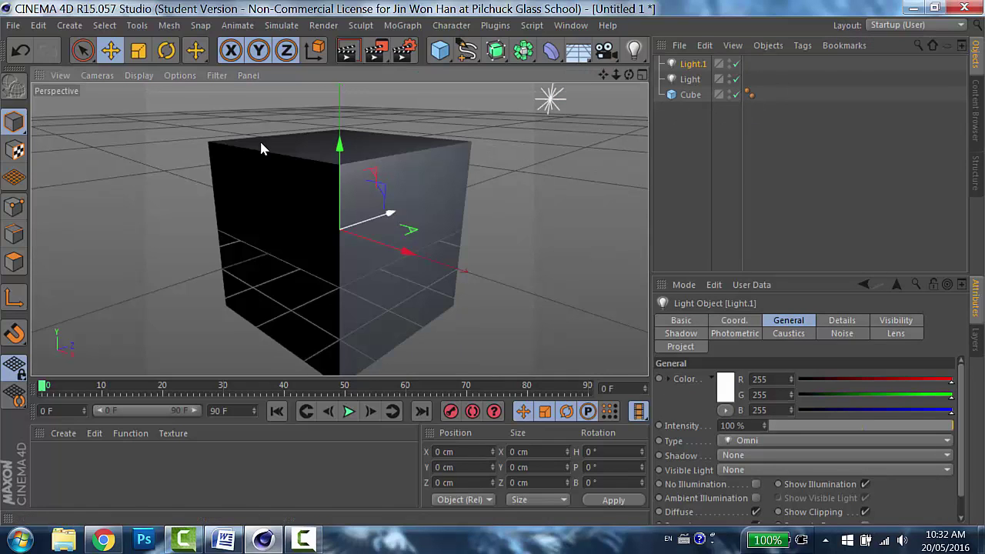
drag(389, 214, 168, 299)
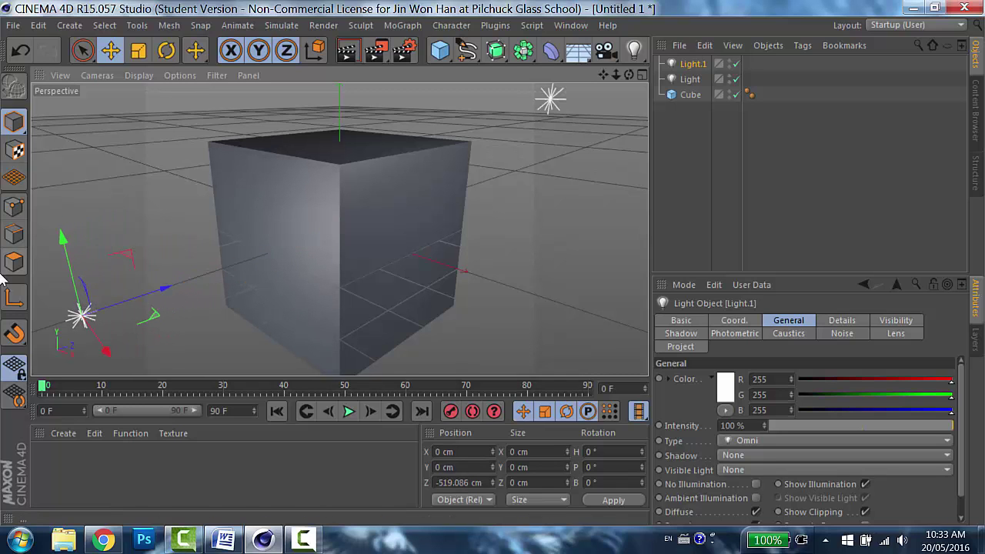
drag(65, 229, 52, 102)
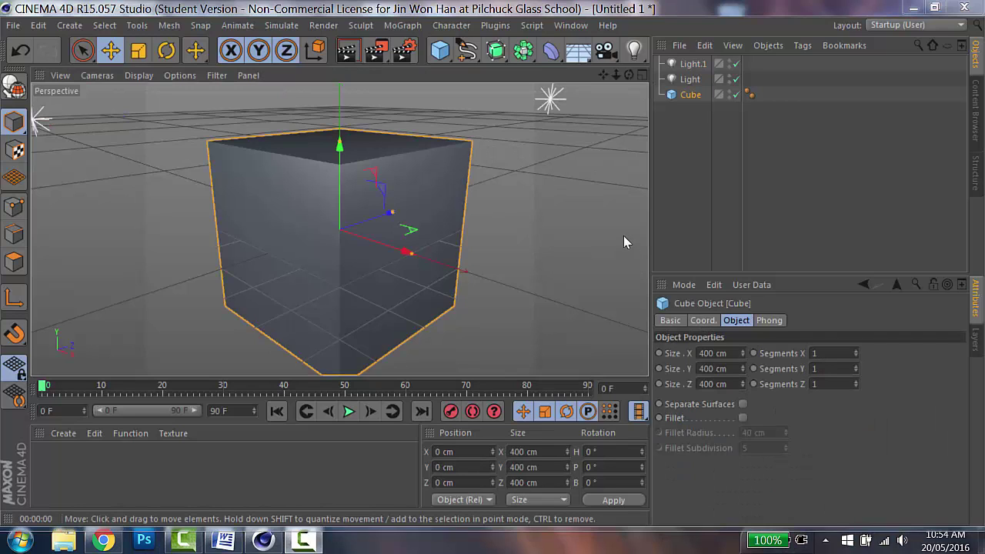
Render the cube lit grey by the two lights and bring up the material Create menu
click(348, 53)
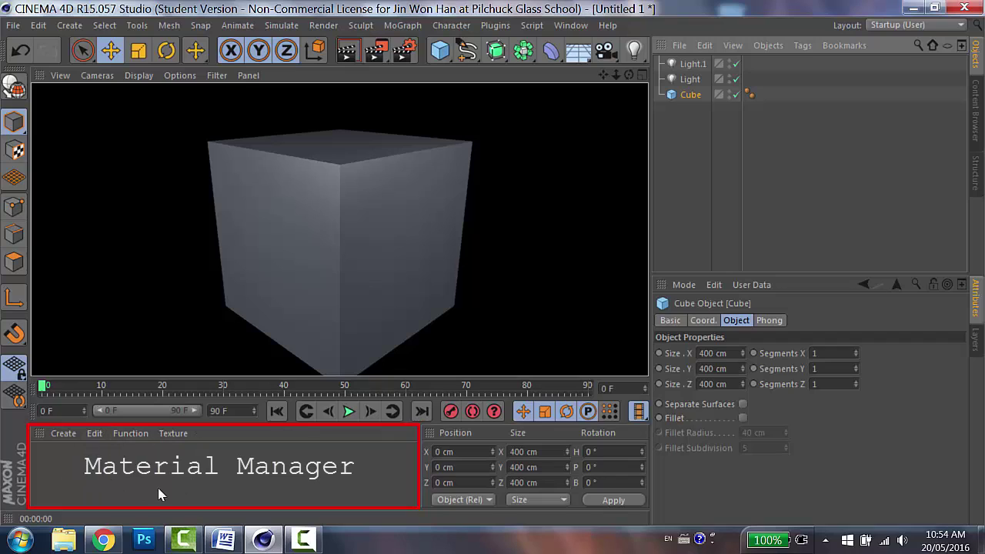
click(67, 434)
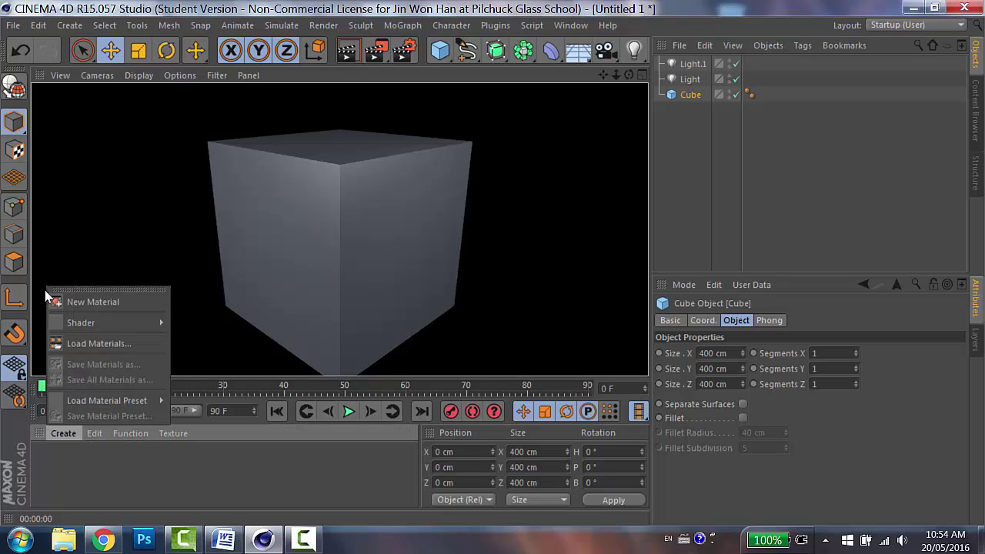
Create a new material Mat and set its colour to G 31, B 71
click(93, 302)
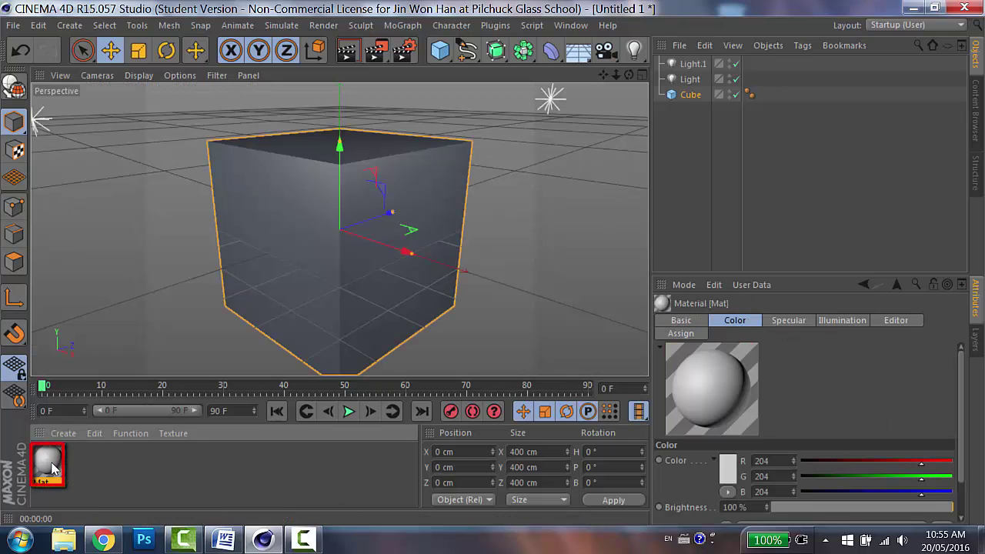
double_click(52, 469)
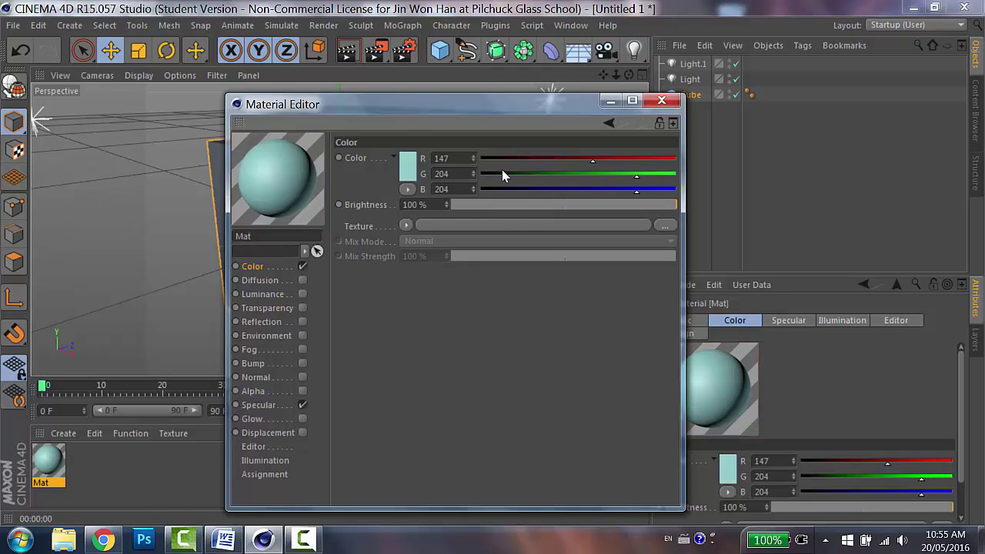
click(503, 174)
click(534, 189)
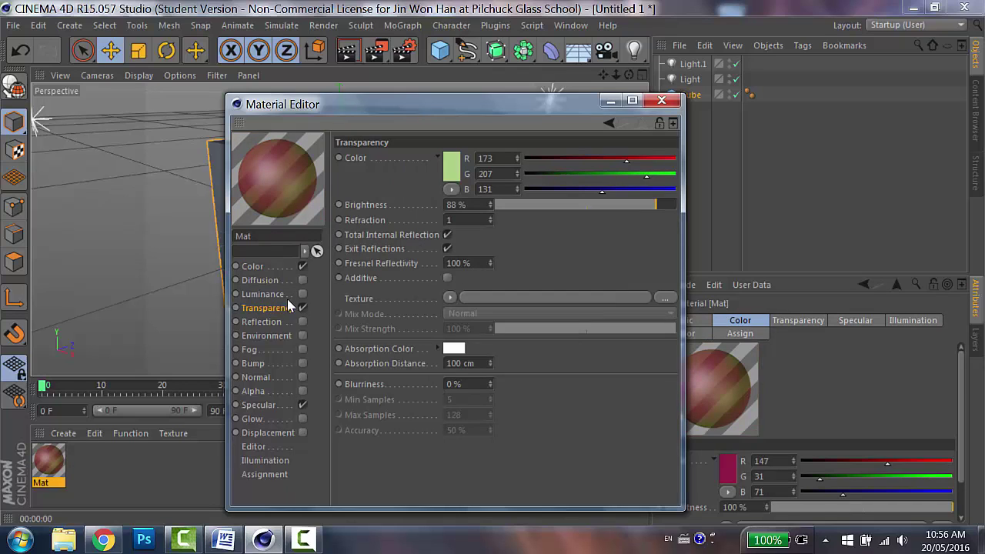
Enable reflection on Mat tinted G 190, B 173, and close the material editor
click(279, 322)
click(302, 321)
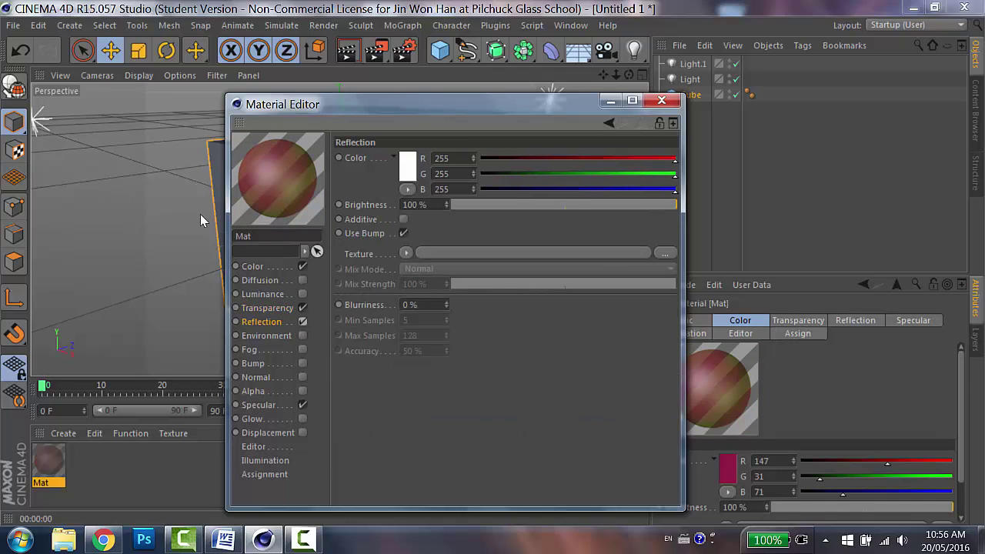
click(611, 187)
click(624, 175)
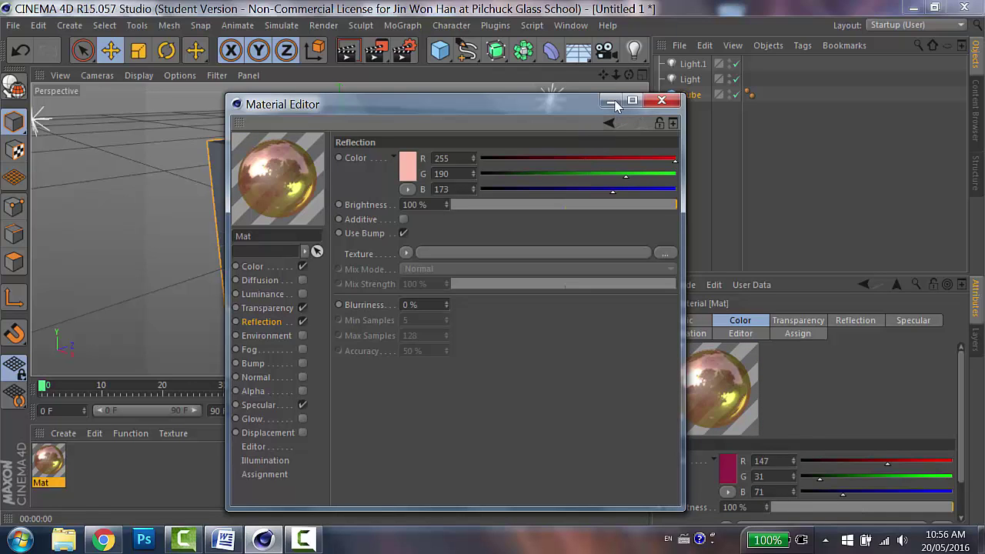
click(409, 67)
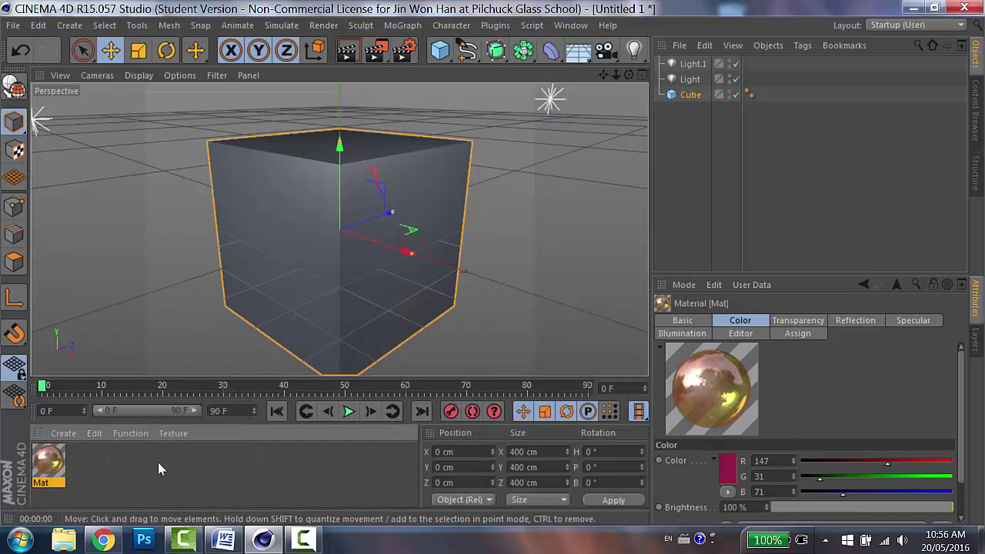
click(62, 435)
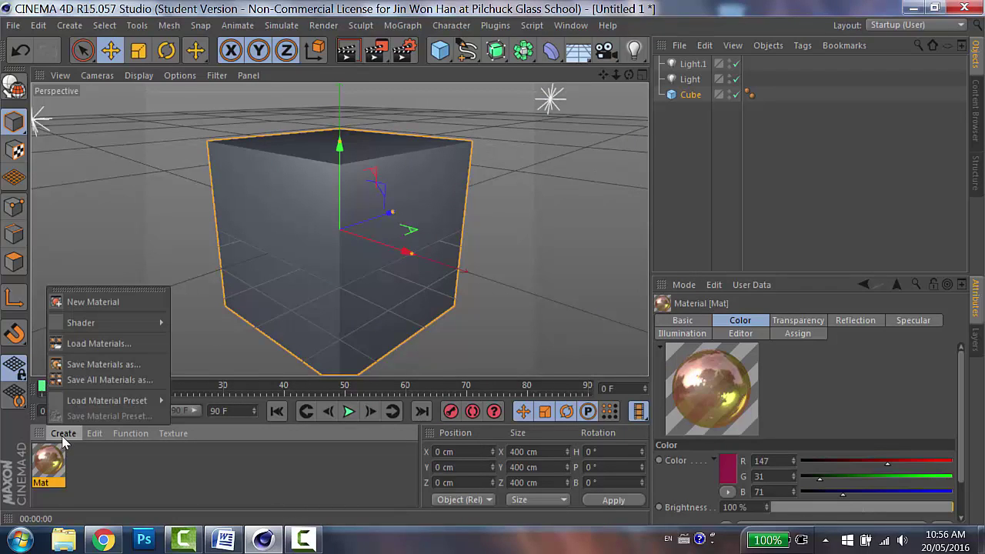
mouse_move(74, 408)
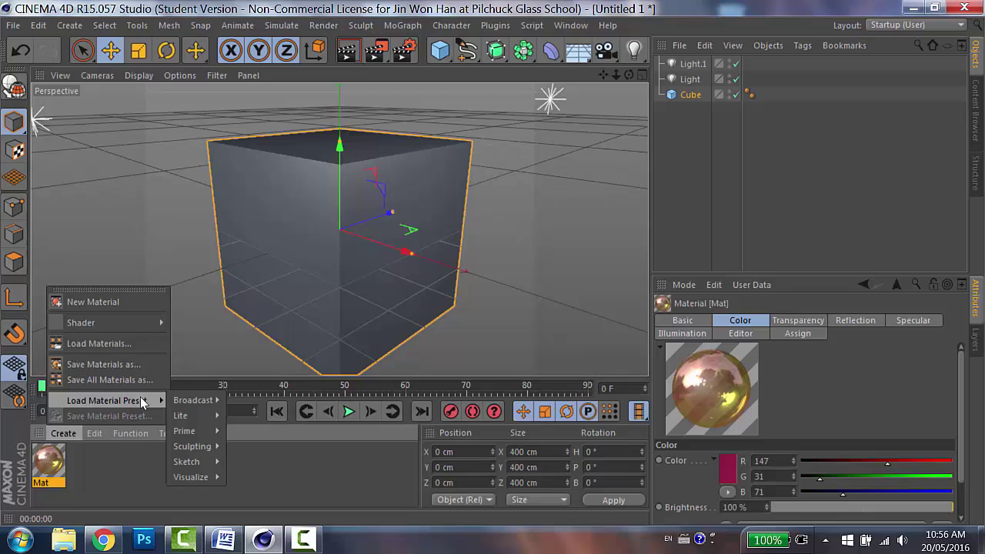
Load the Lite > Materials > Glass preset Glass Simple White into the Material Manager
mouse_move(195, 398)
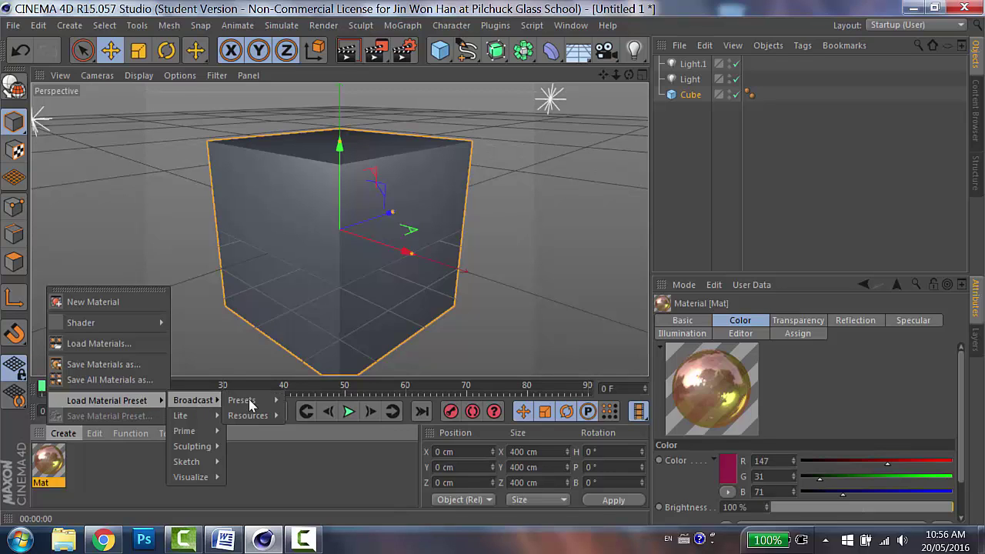
mouse_move(214, 414)
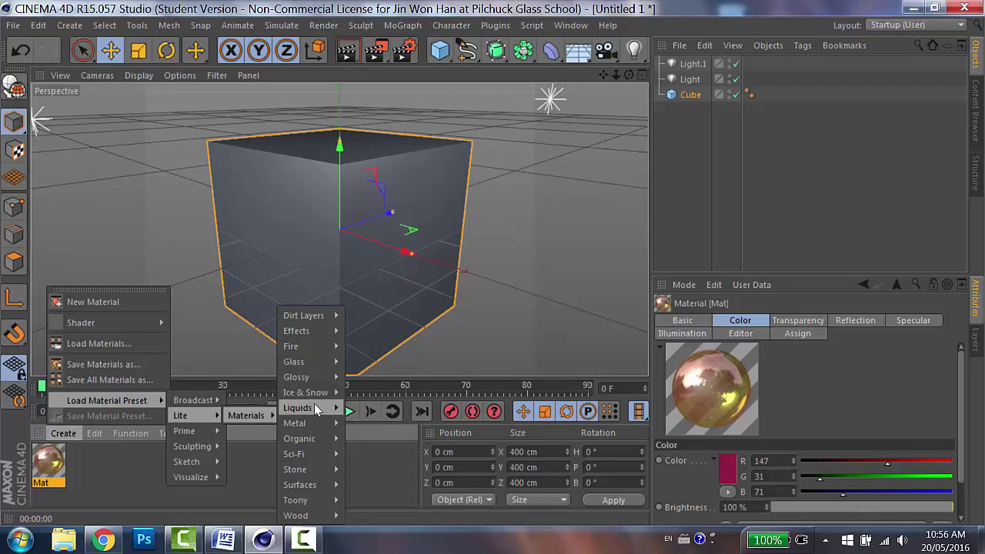
mouse_move(318, 366)
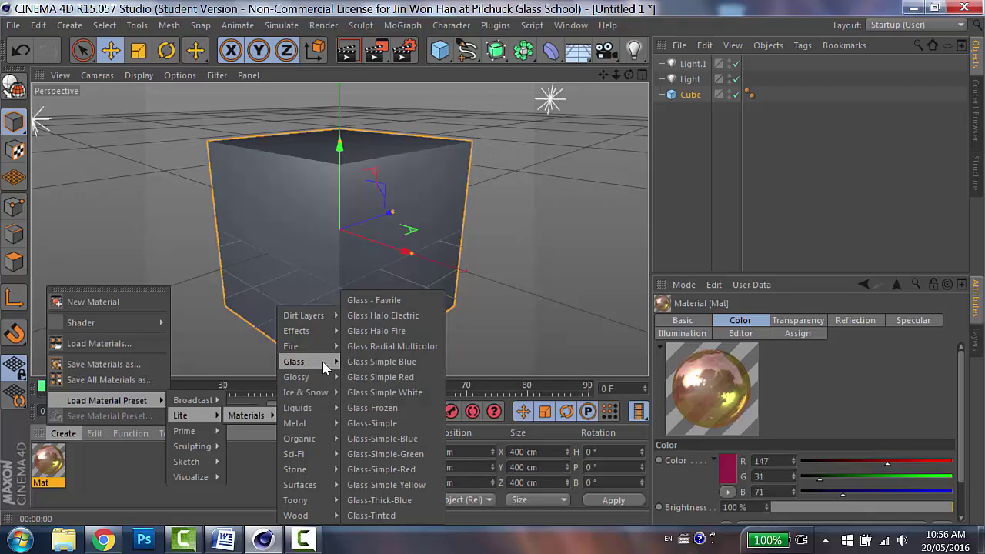
click(380, 393)
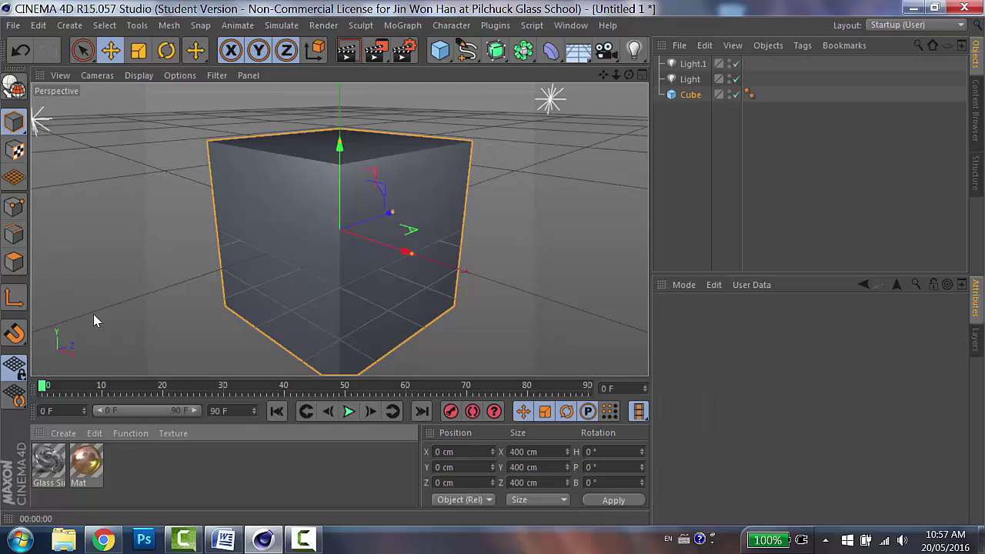
Drag Glass Simple White onto the 400 cm cube and reselect the Cube object
click(44, 465)
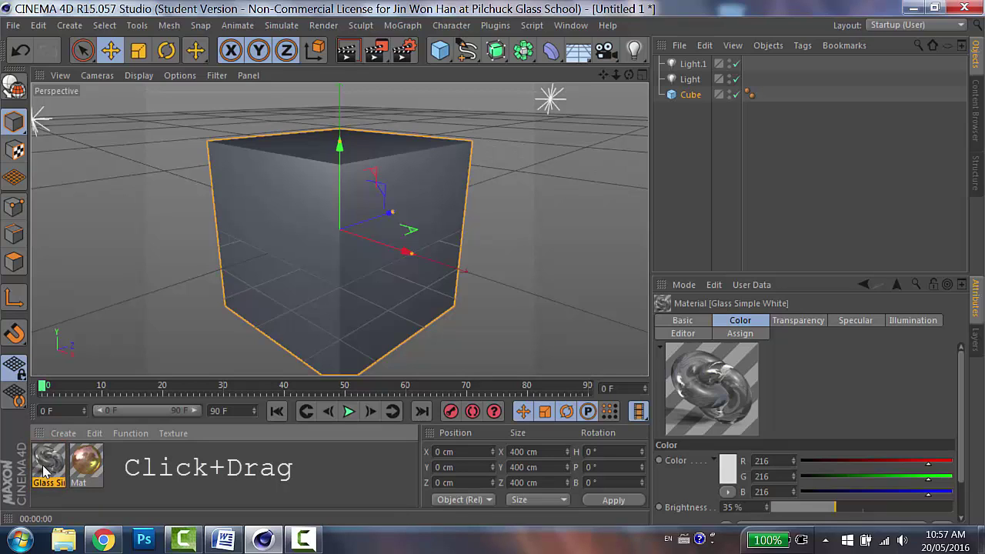
drag(44, 471, 220, 340)
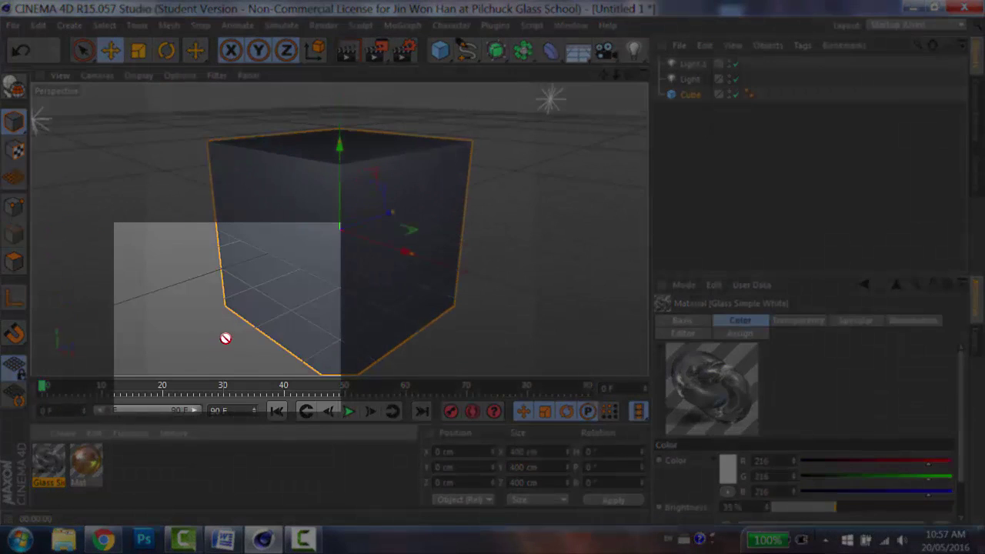
drag(225, 338, 273, 296)
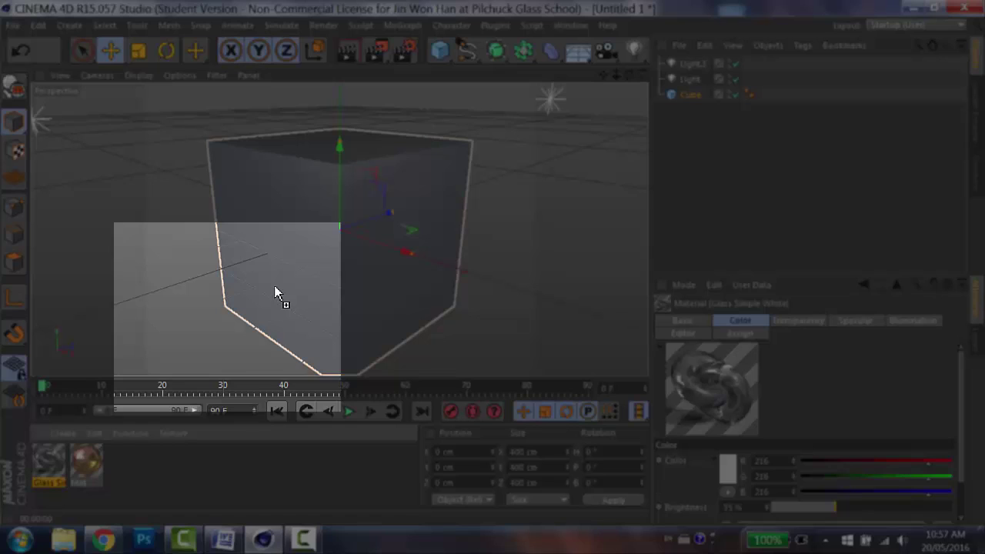
drag(277, 293, 292, 290)
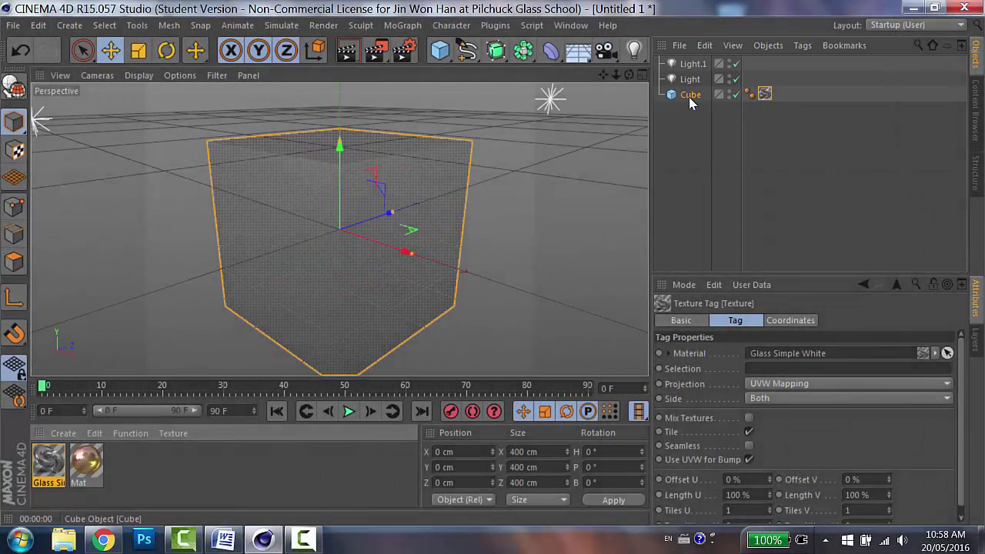
click(690, 95)
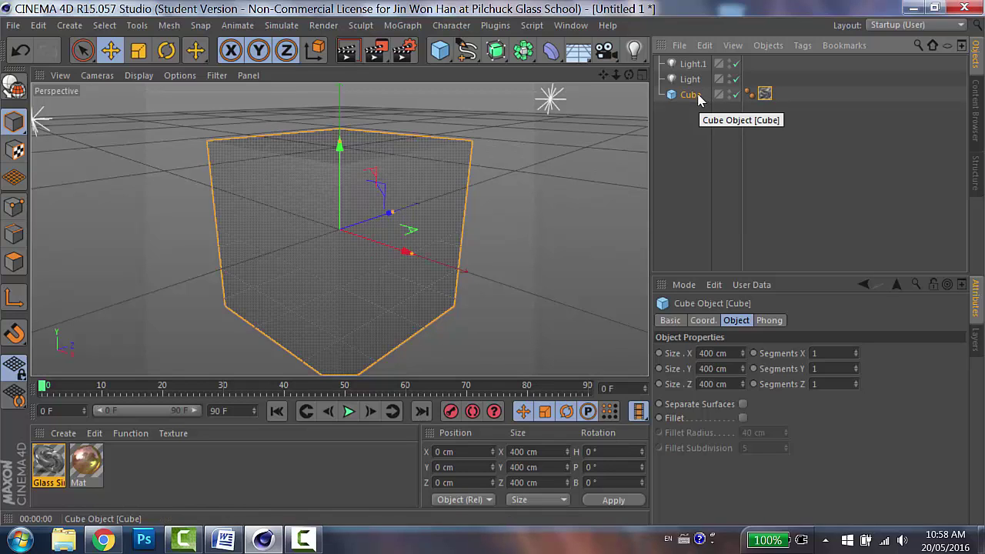
Render the Perspective view to show the cube as translucent glass on black
click(346, 55)
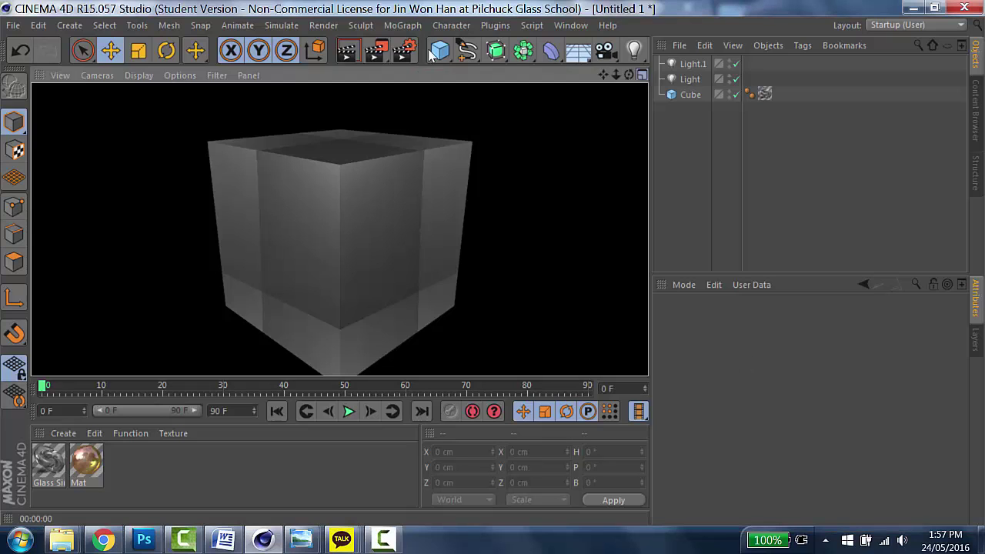
Add a 200 cm sphere at X 406.816 cm beside the glass cube and render the perspective view
click(643, 75)
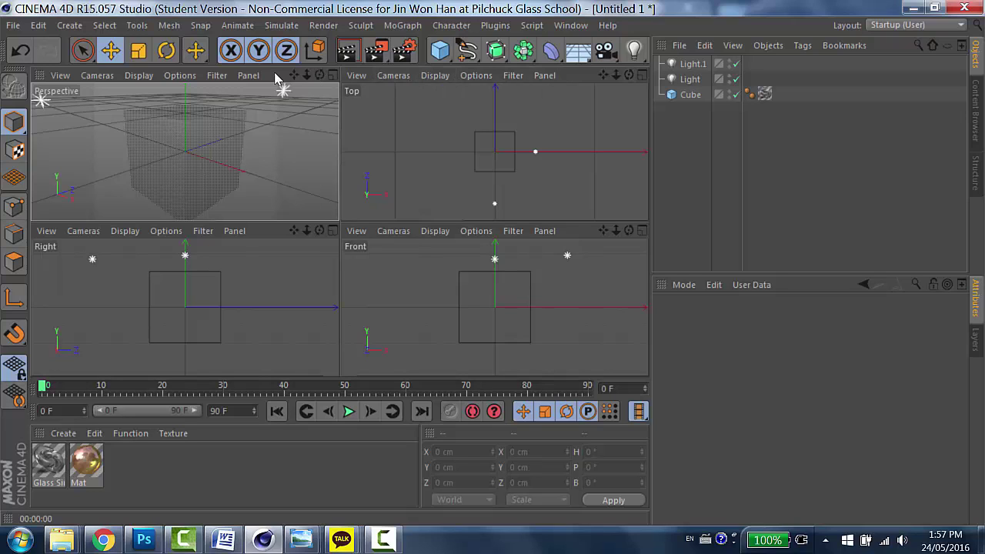
click(445, 54)
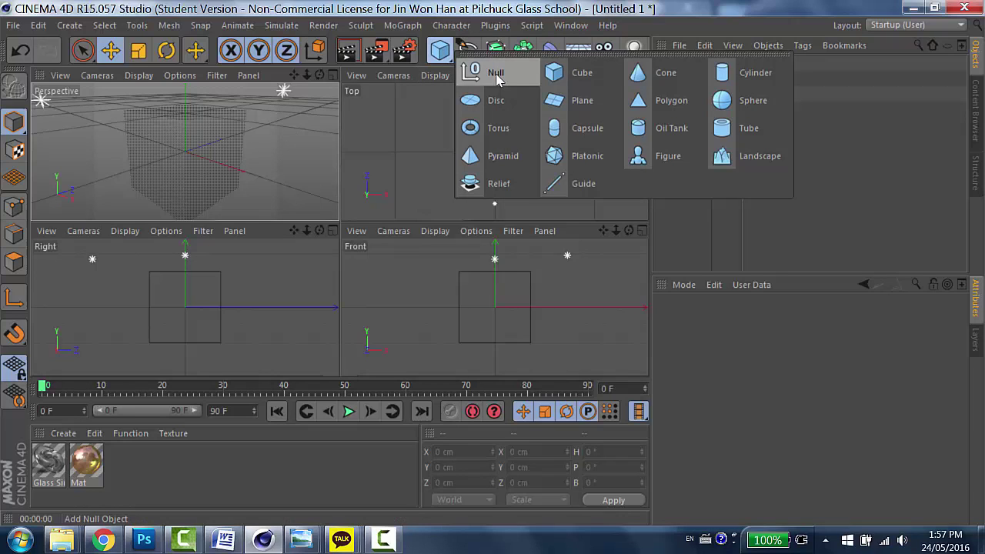
click(755, 105)
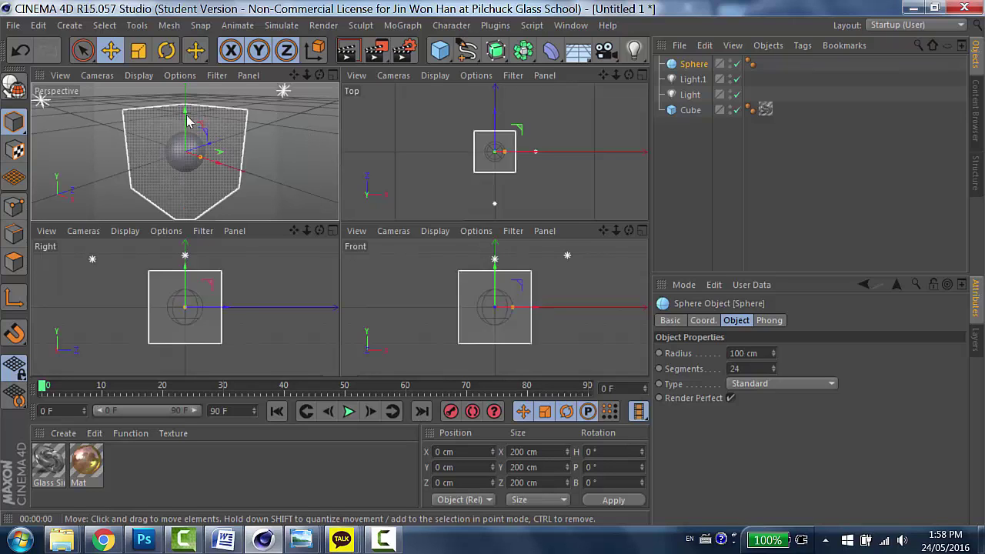
click(110, 50)
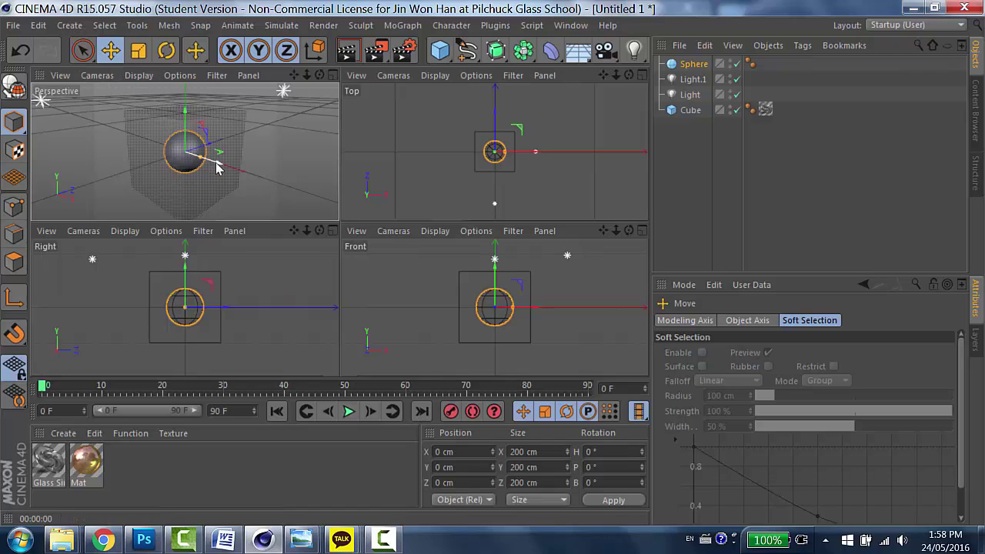
drag(217, 168, 314, 201)
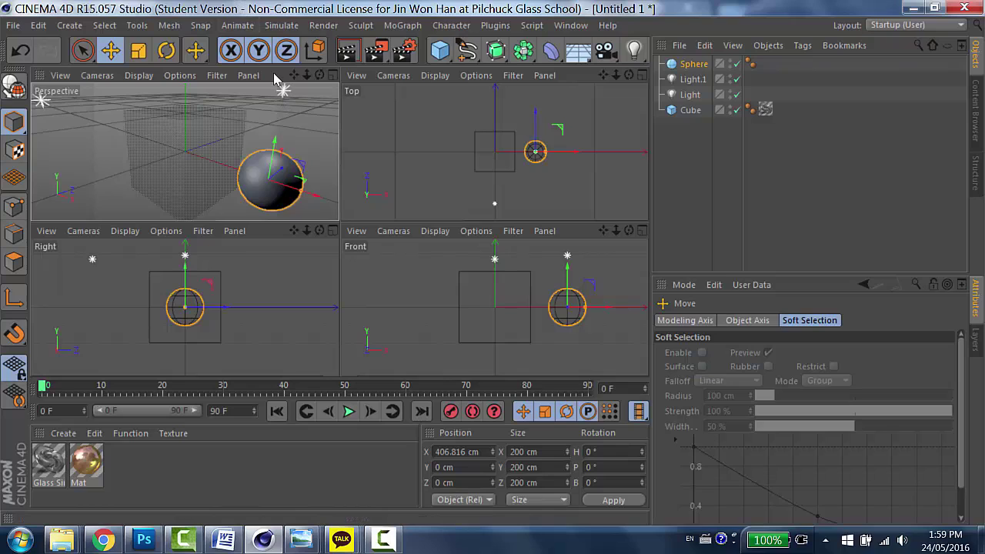
click(350, 53)
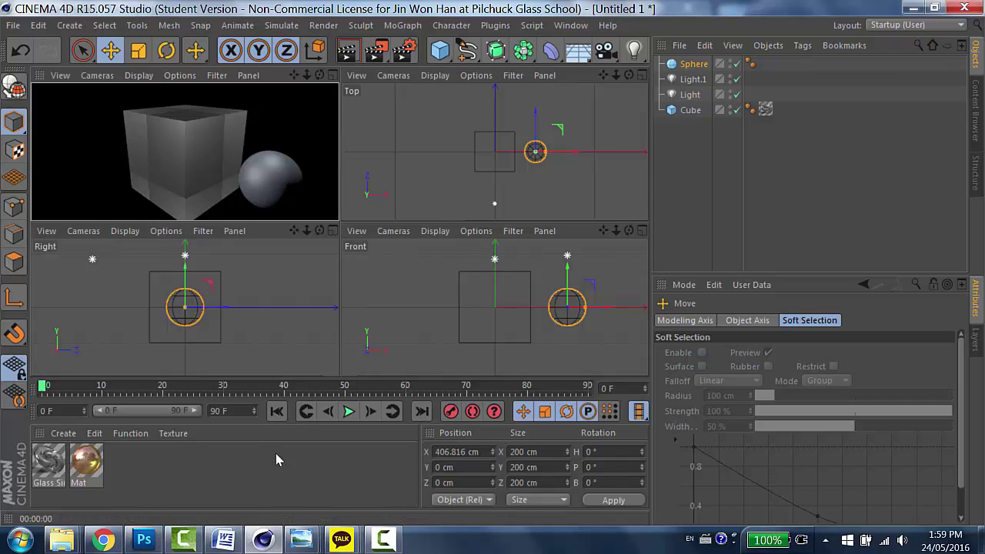
Load the Lite Glass-Simple-Green material preset into the Material Manager
click(64, 433)
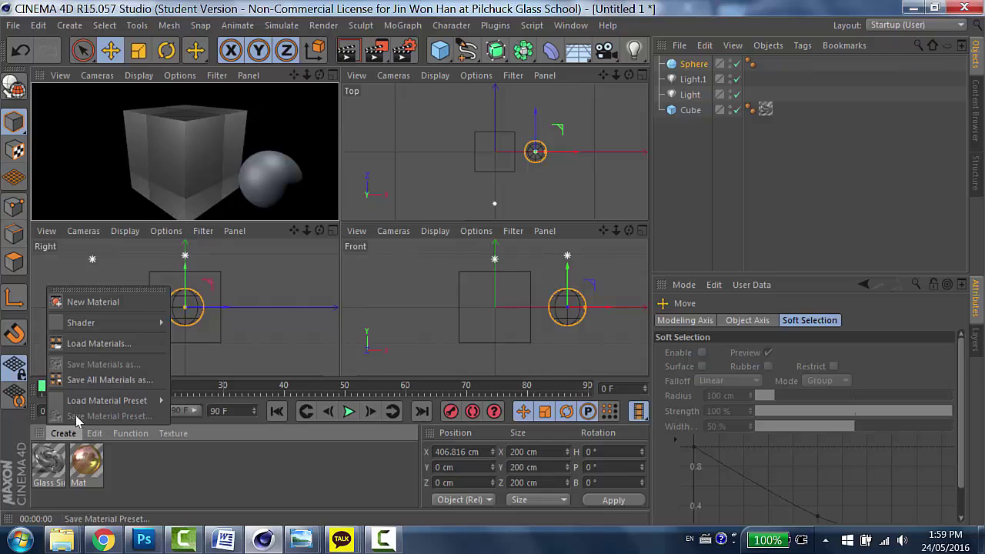
mouse_move(85, 406)
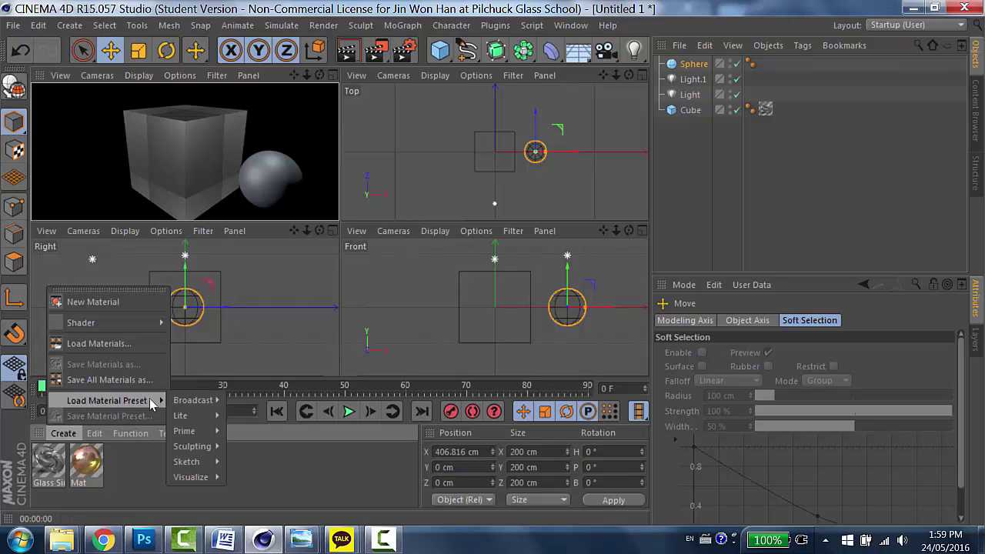
mouse_move(195, 404)
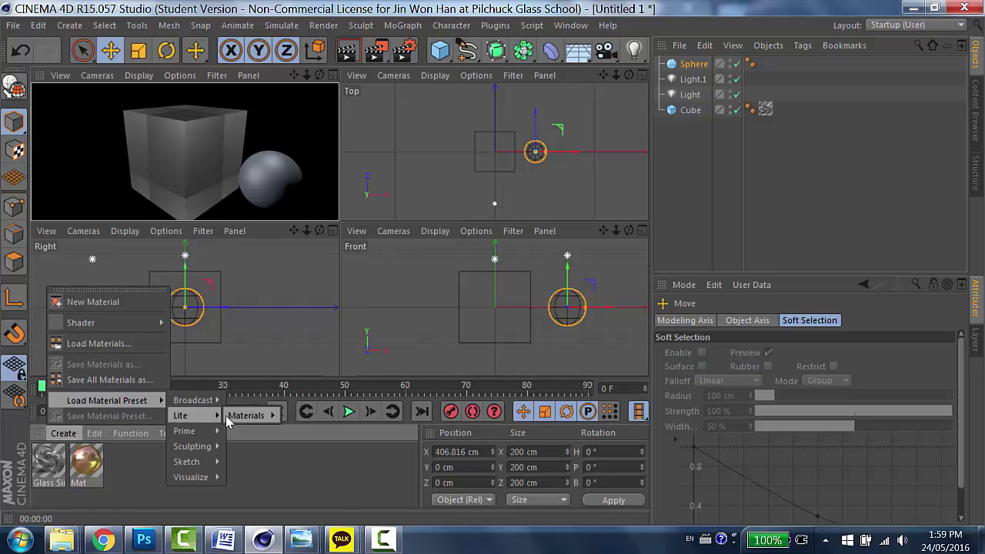
mouse_move(254, 416)
mouse_move(323, 365)
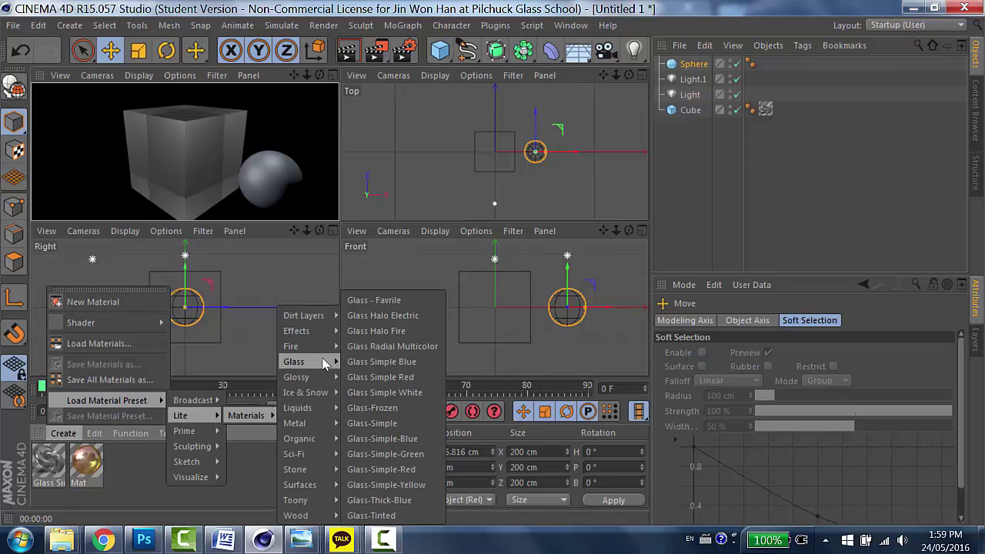
click(381, 454)
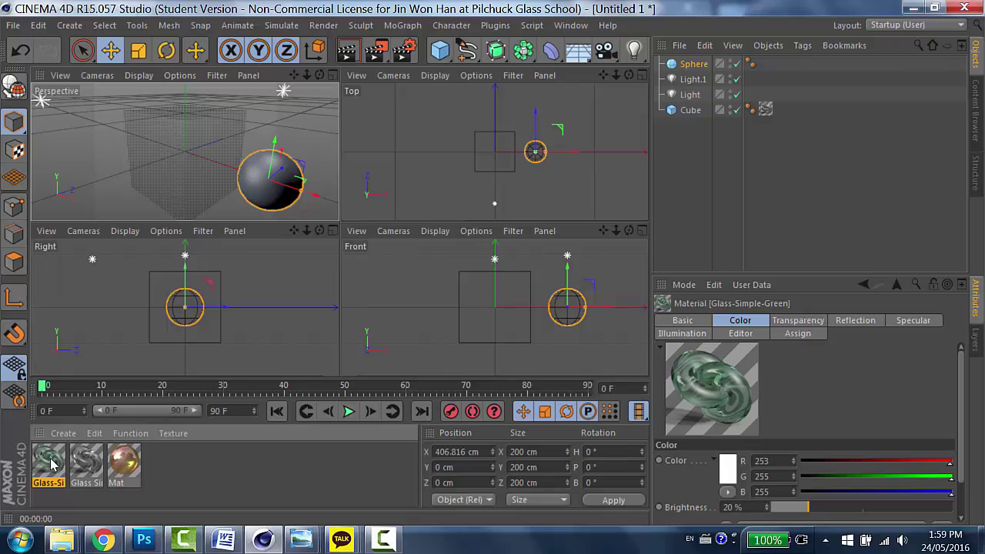
Apply Glass-Simple-Green to the sphere, render it, then return to the editor view
drag(51, 462, 256, 182)
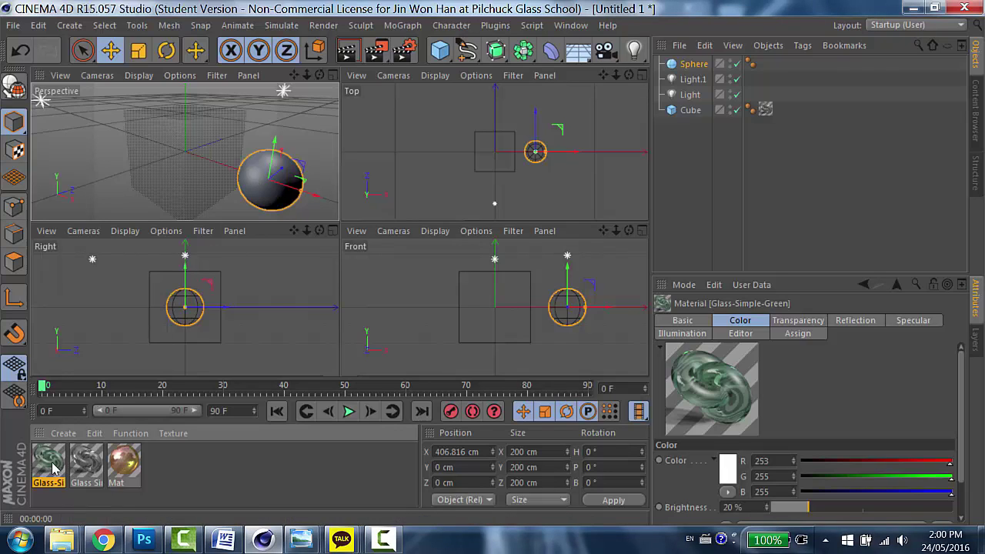
drag(54, 466, 266, 196)
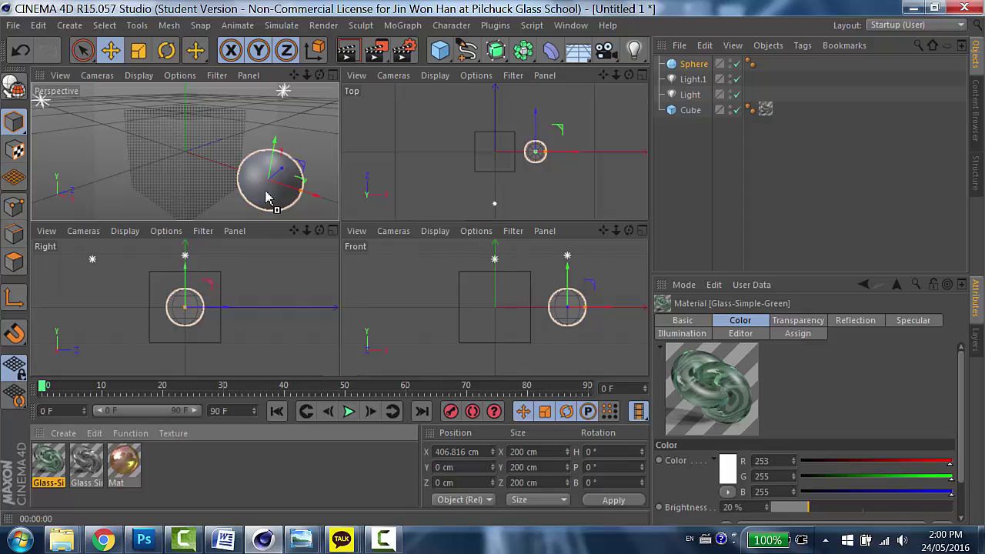
drag(266, 197, 267, 198)
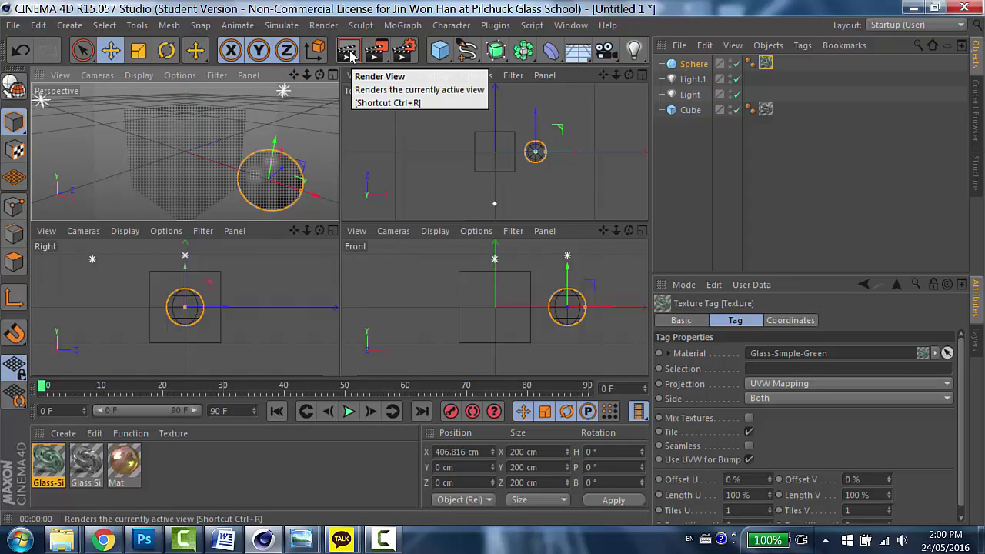
click(349, 52)
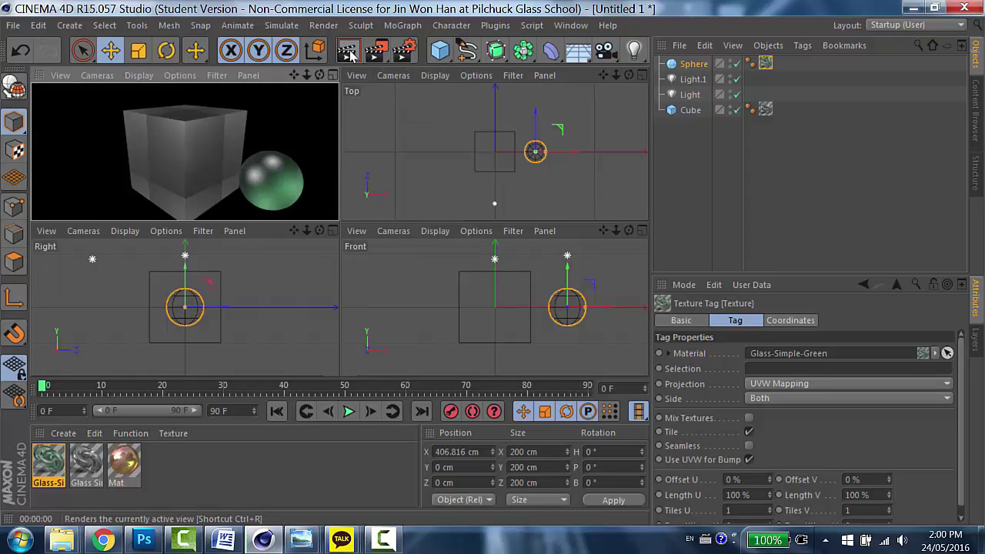
click(230, 160)
Maximise the Perspective viewport and render the cube and green glass sphere
click(332, 74)
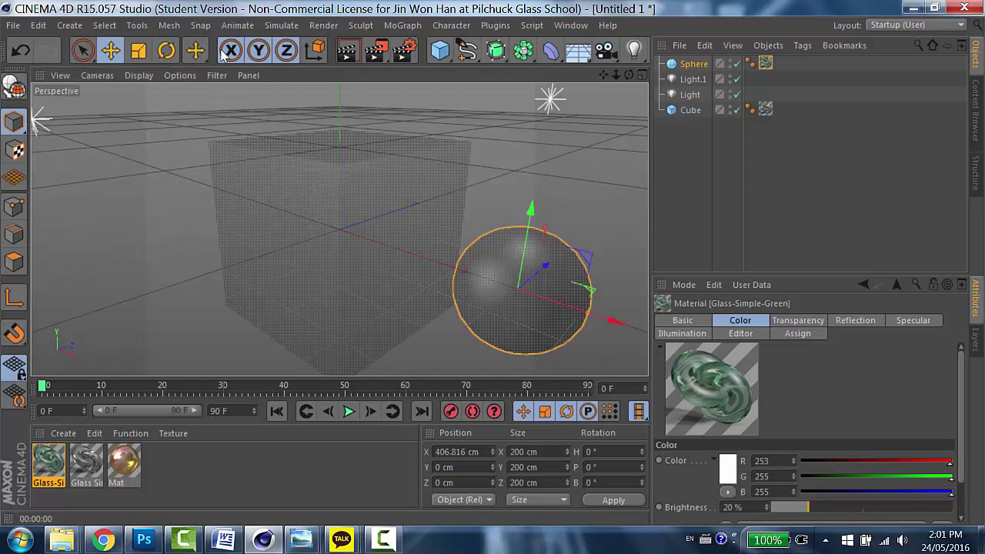
click(349, 54)
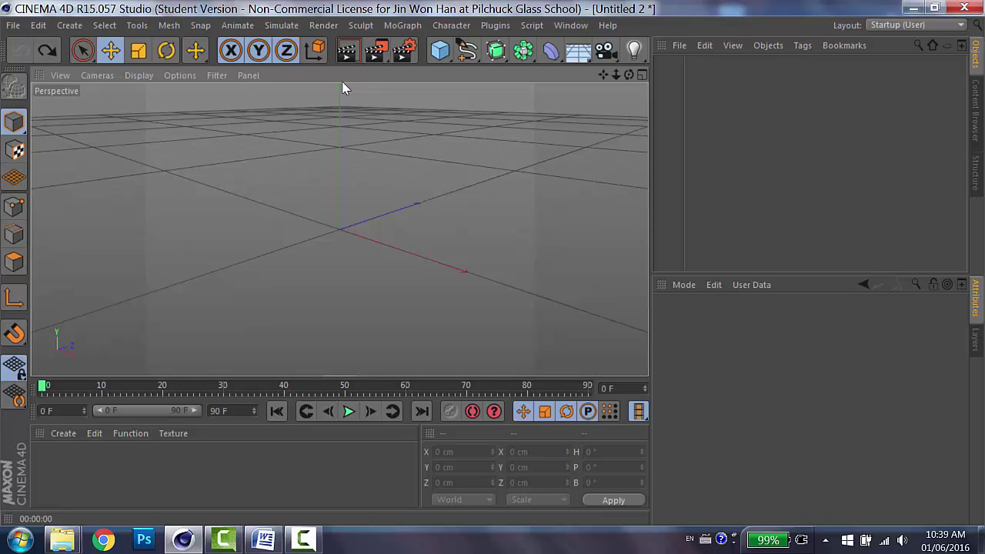
Add a Cone, a Cylinder and a Figure primitive to the Untitled 2 scene
click(439, 52)
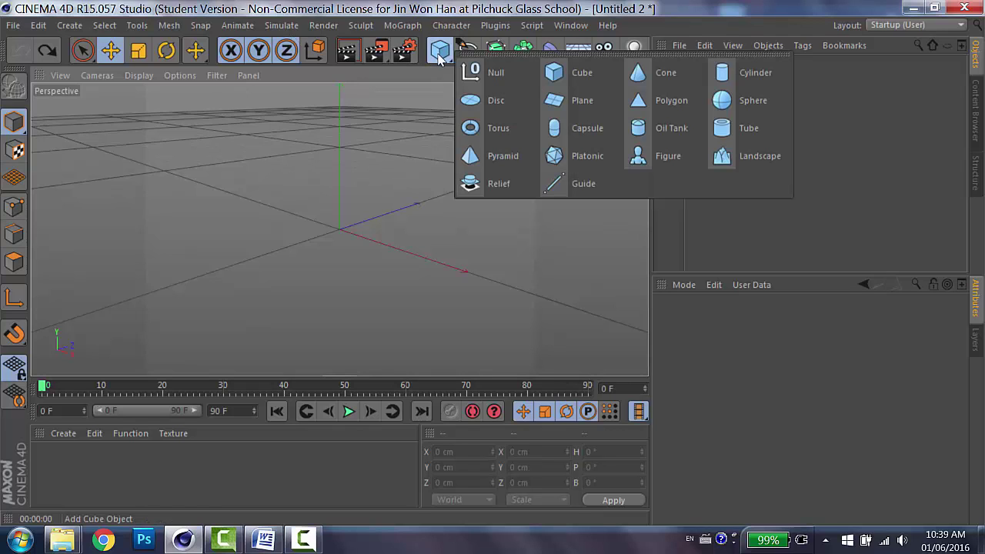
click(638, 72)
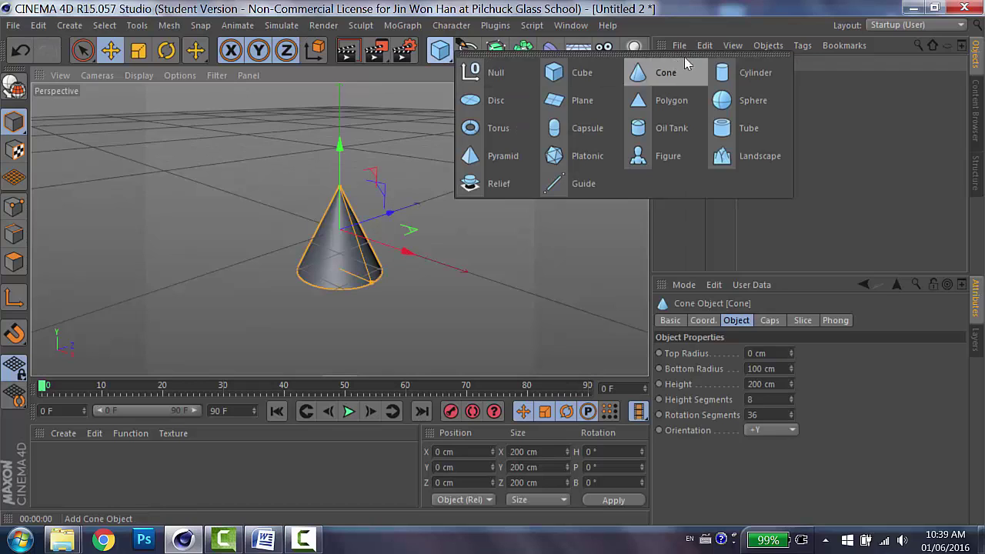
click(731, 73)
click(442, 53)
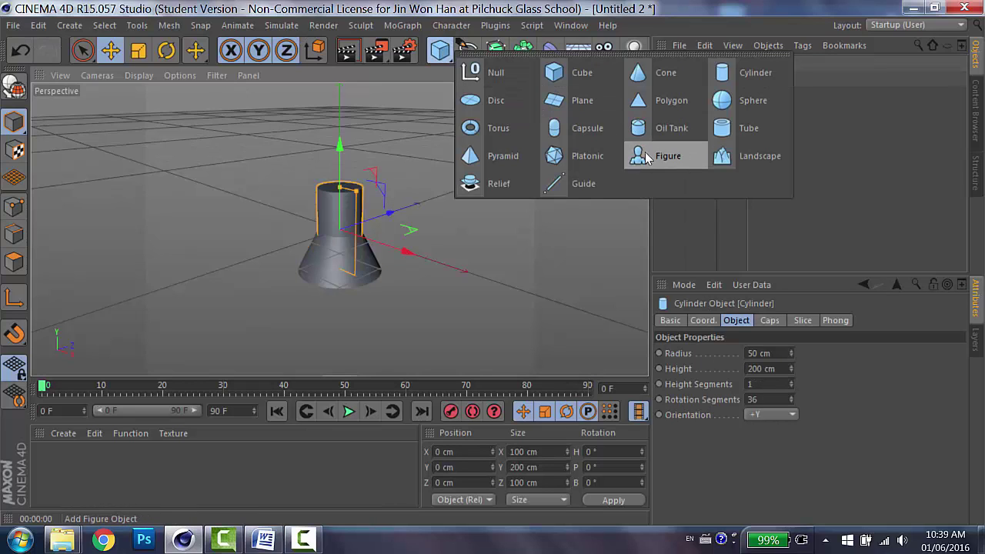
click(669, 161)
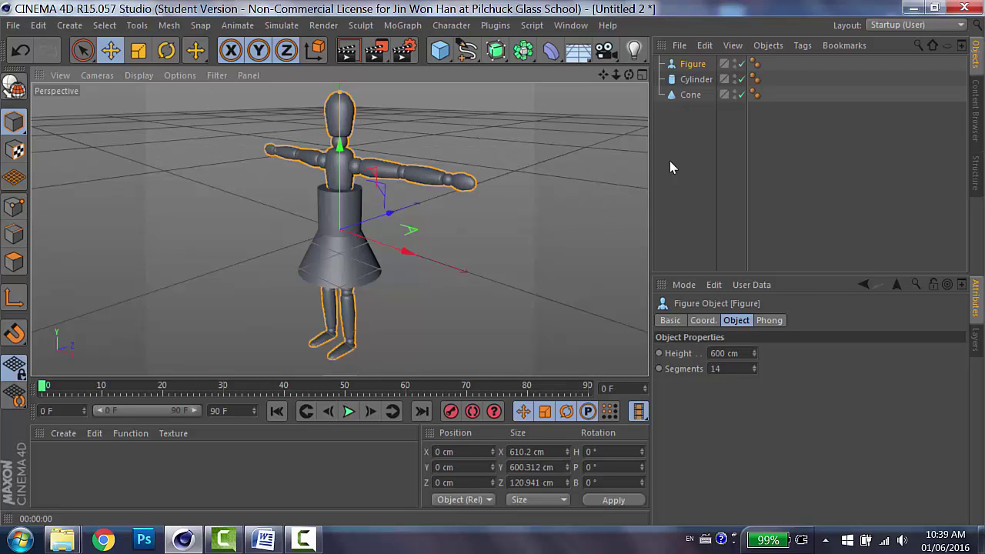